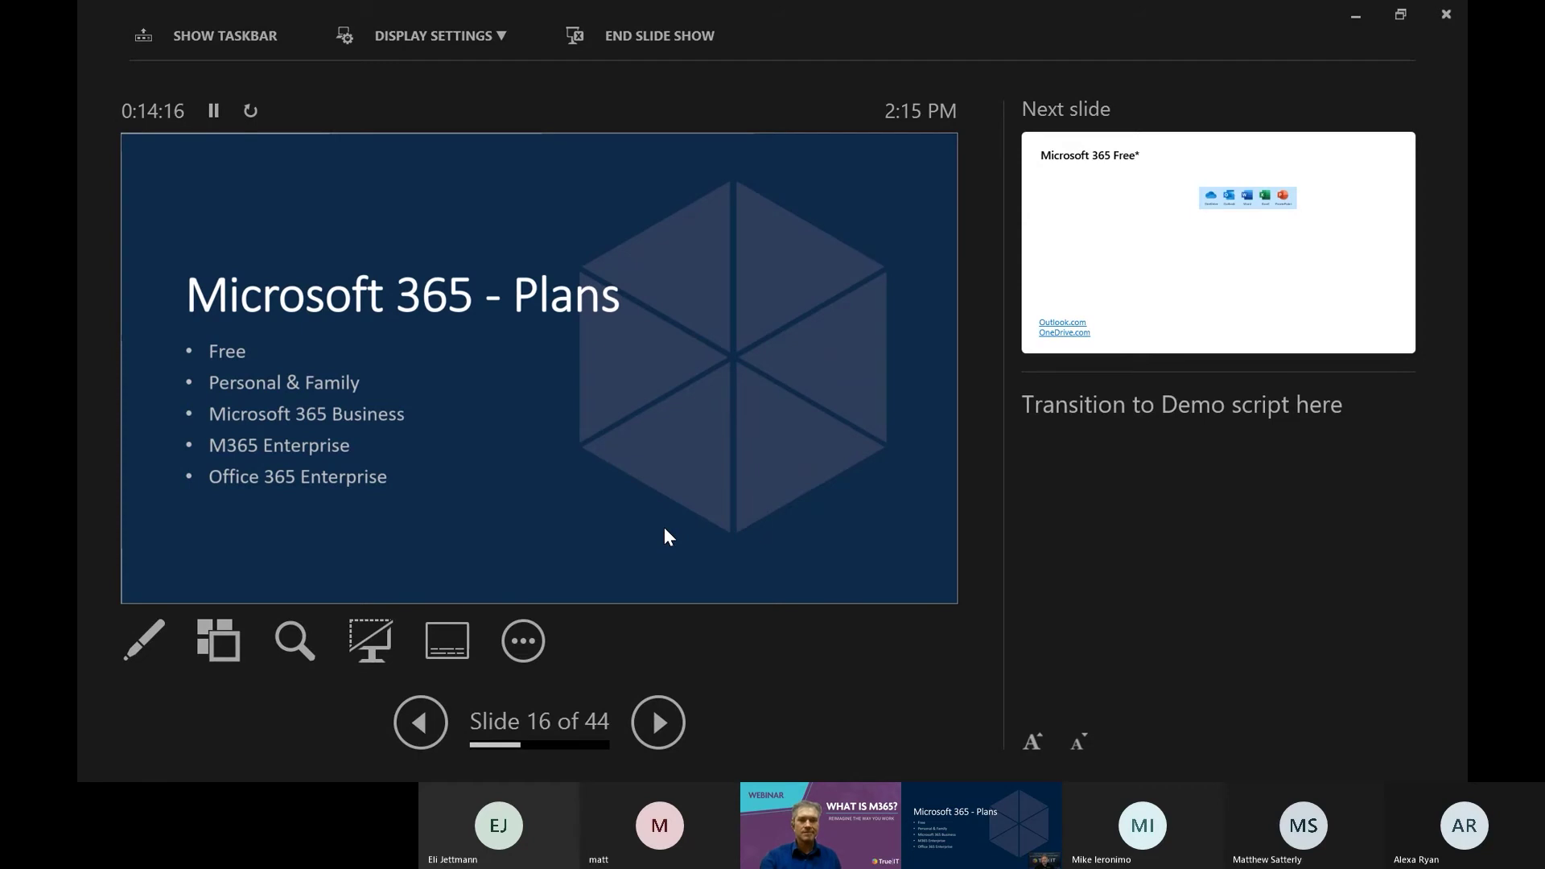
# Minimize the presentation windows and disconnect the open Cloud PC Business remote session
pyautogui.click(1374, 31)
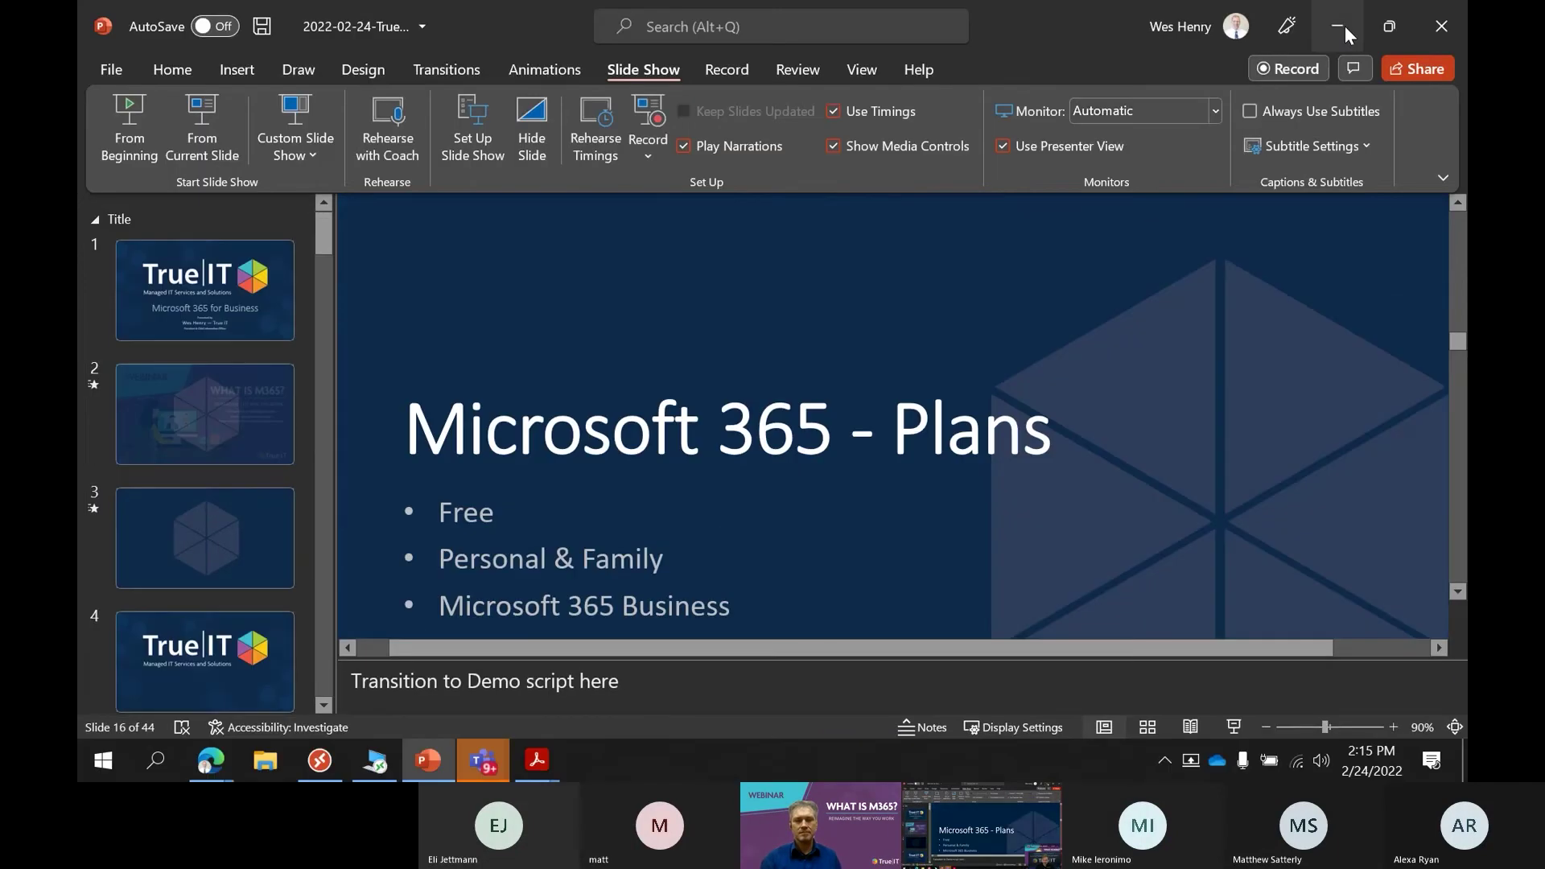
pyautogui.click(1337, 26)
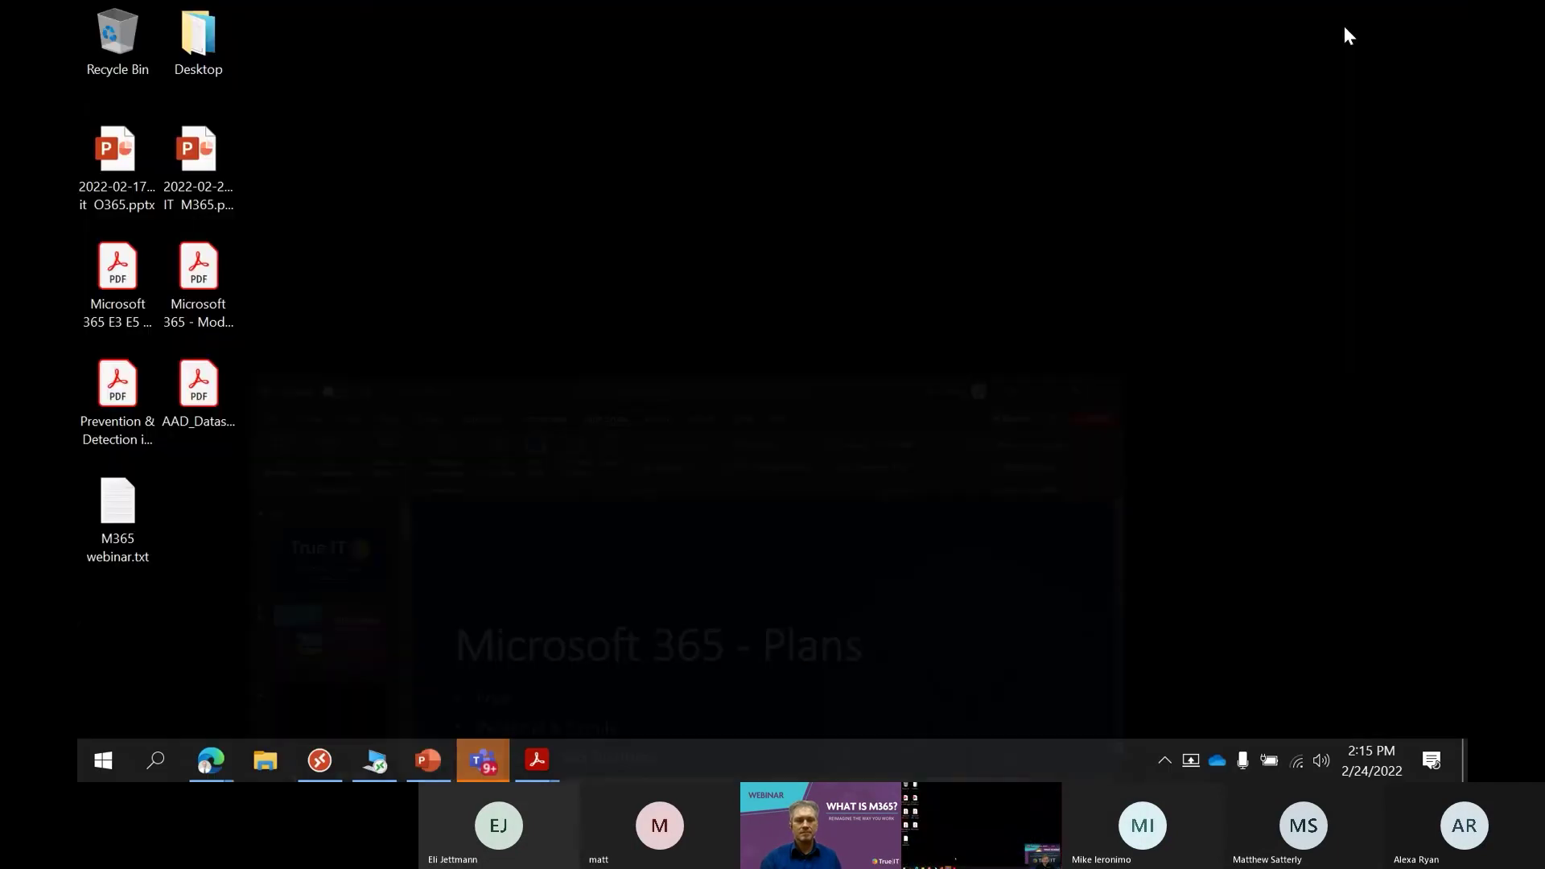
pyautogui.moveTo(375, 761)
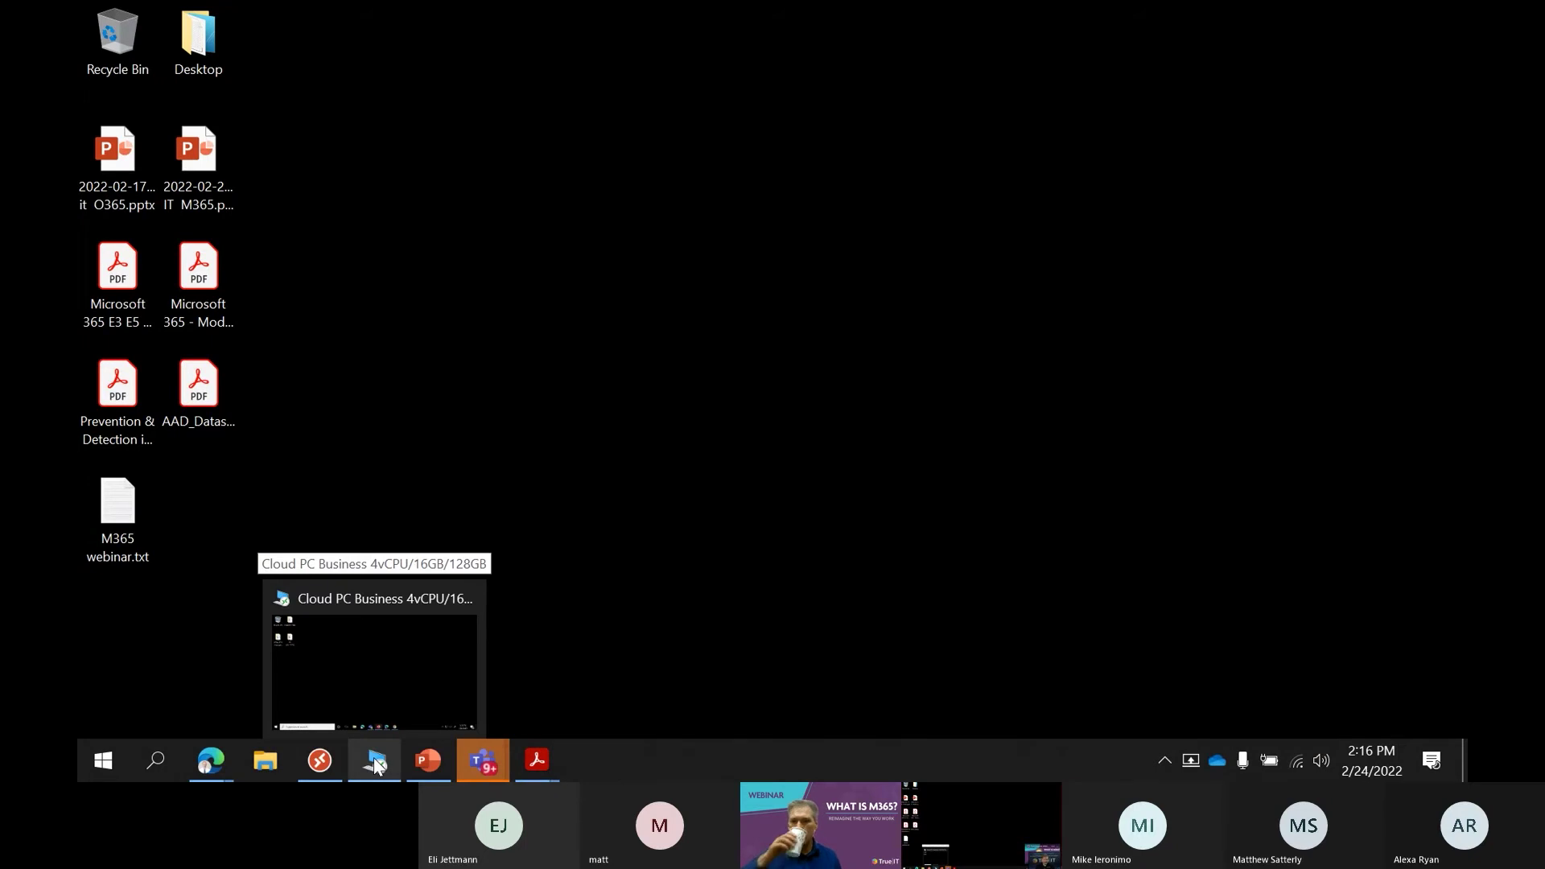
pyautogui.click(375, 762)
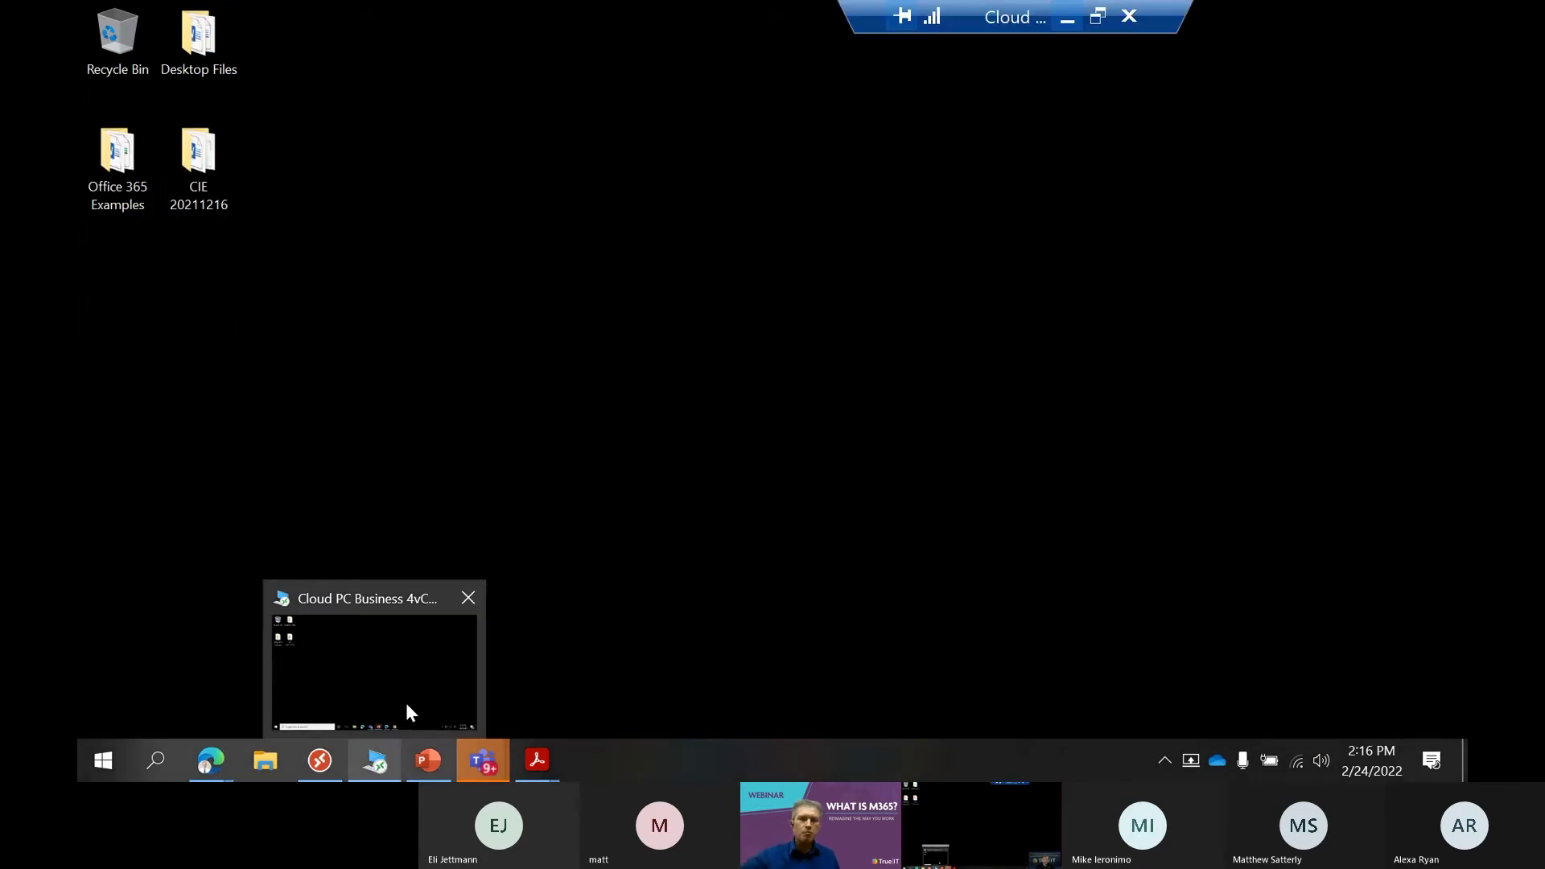
pyautogui.click(373, 759)
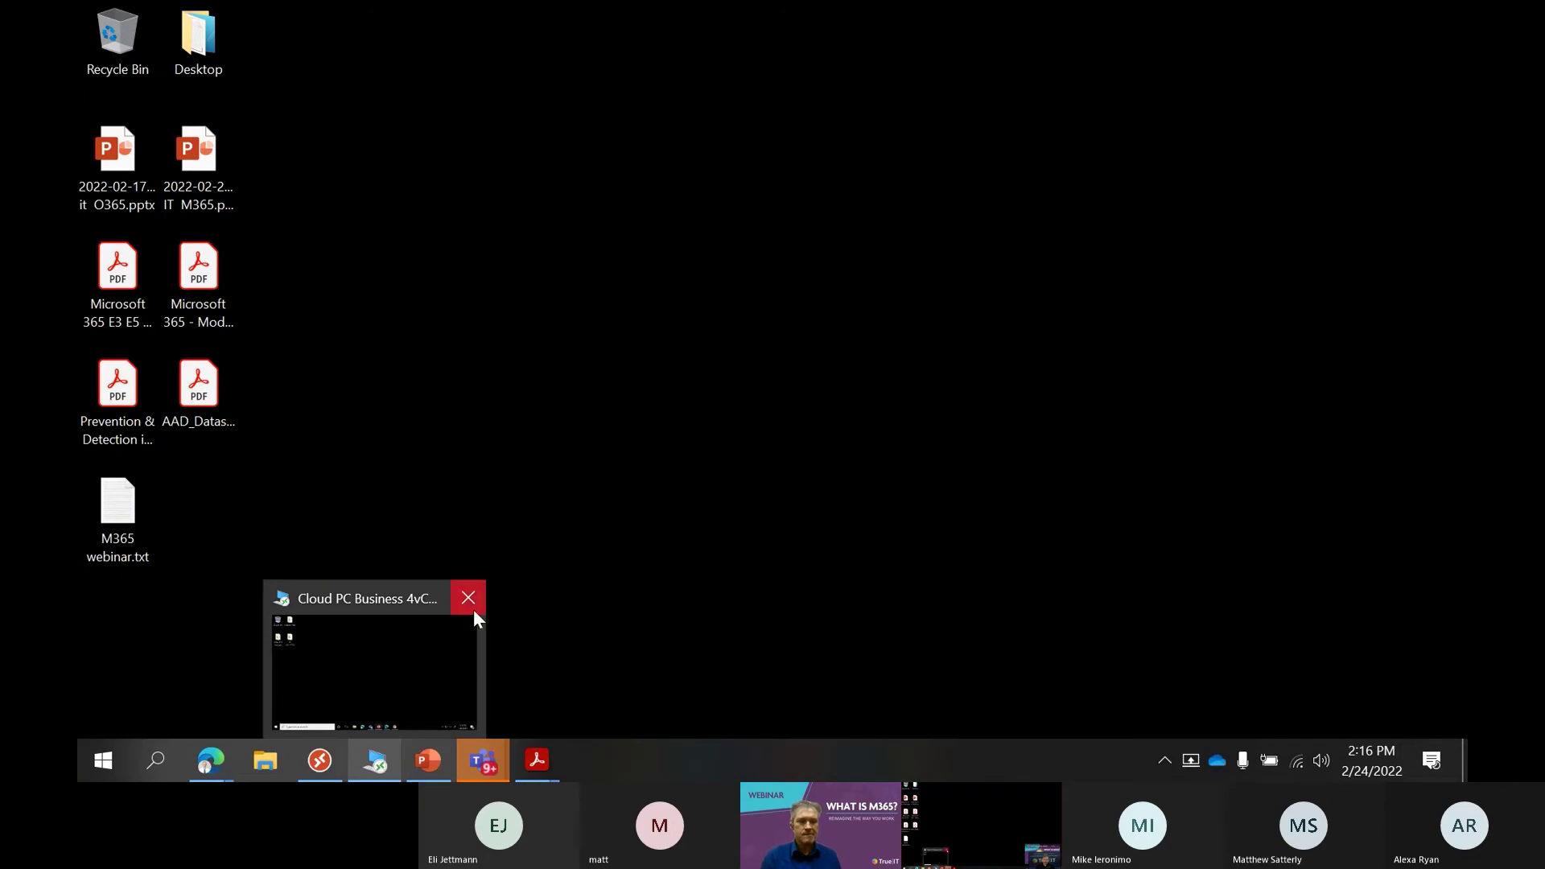
pyautogui.click(473, 597)
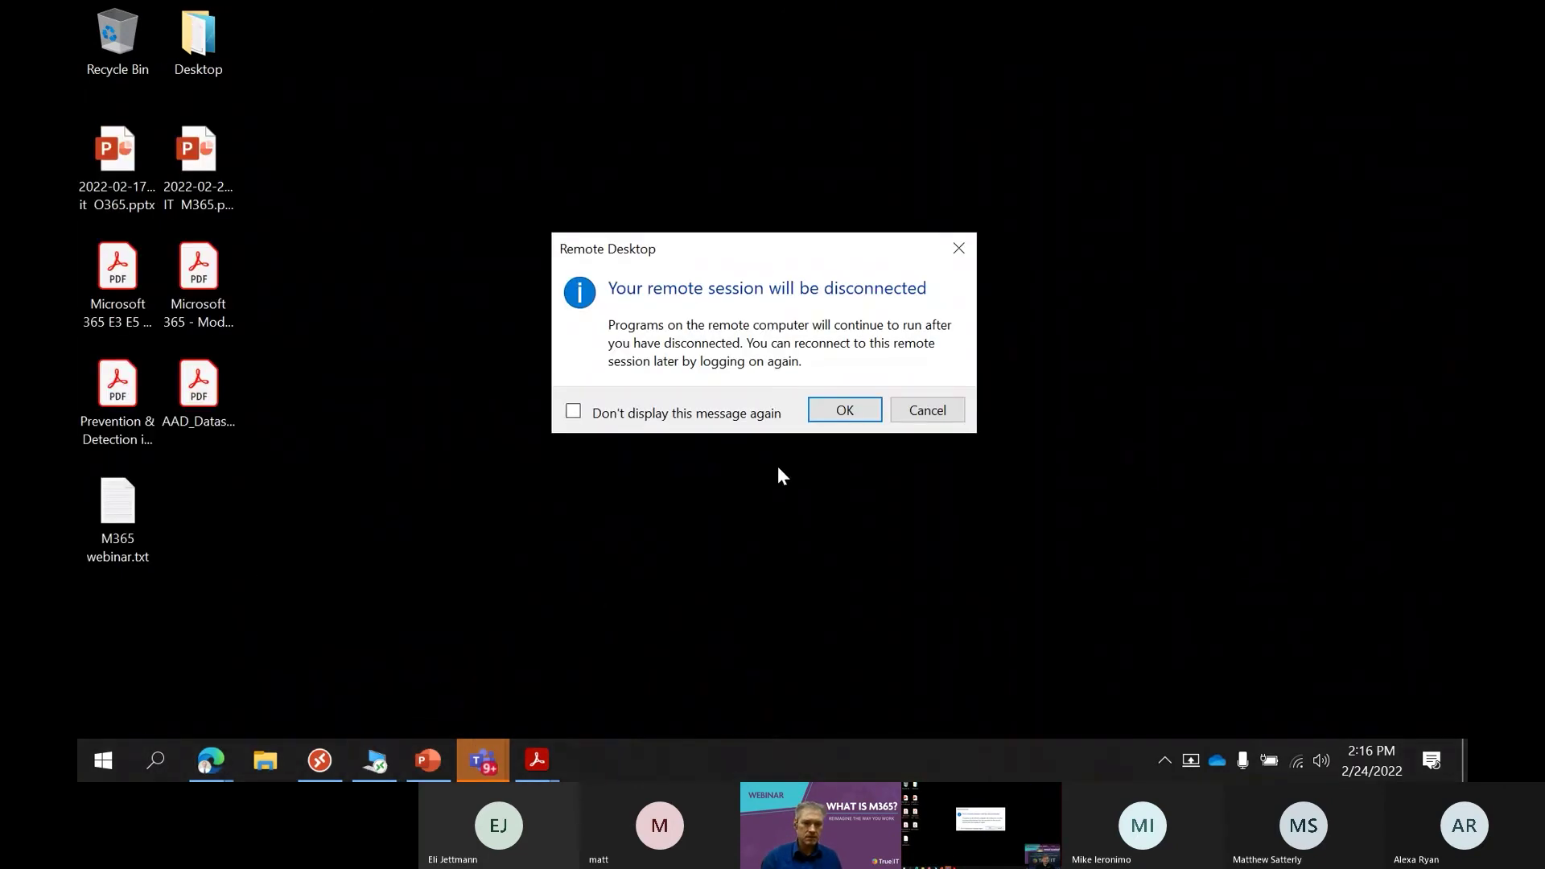
pyautogui.click(845, 409)
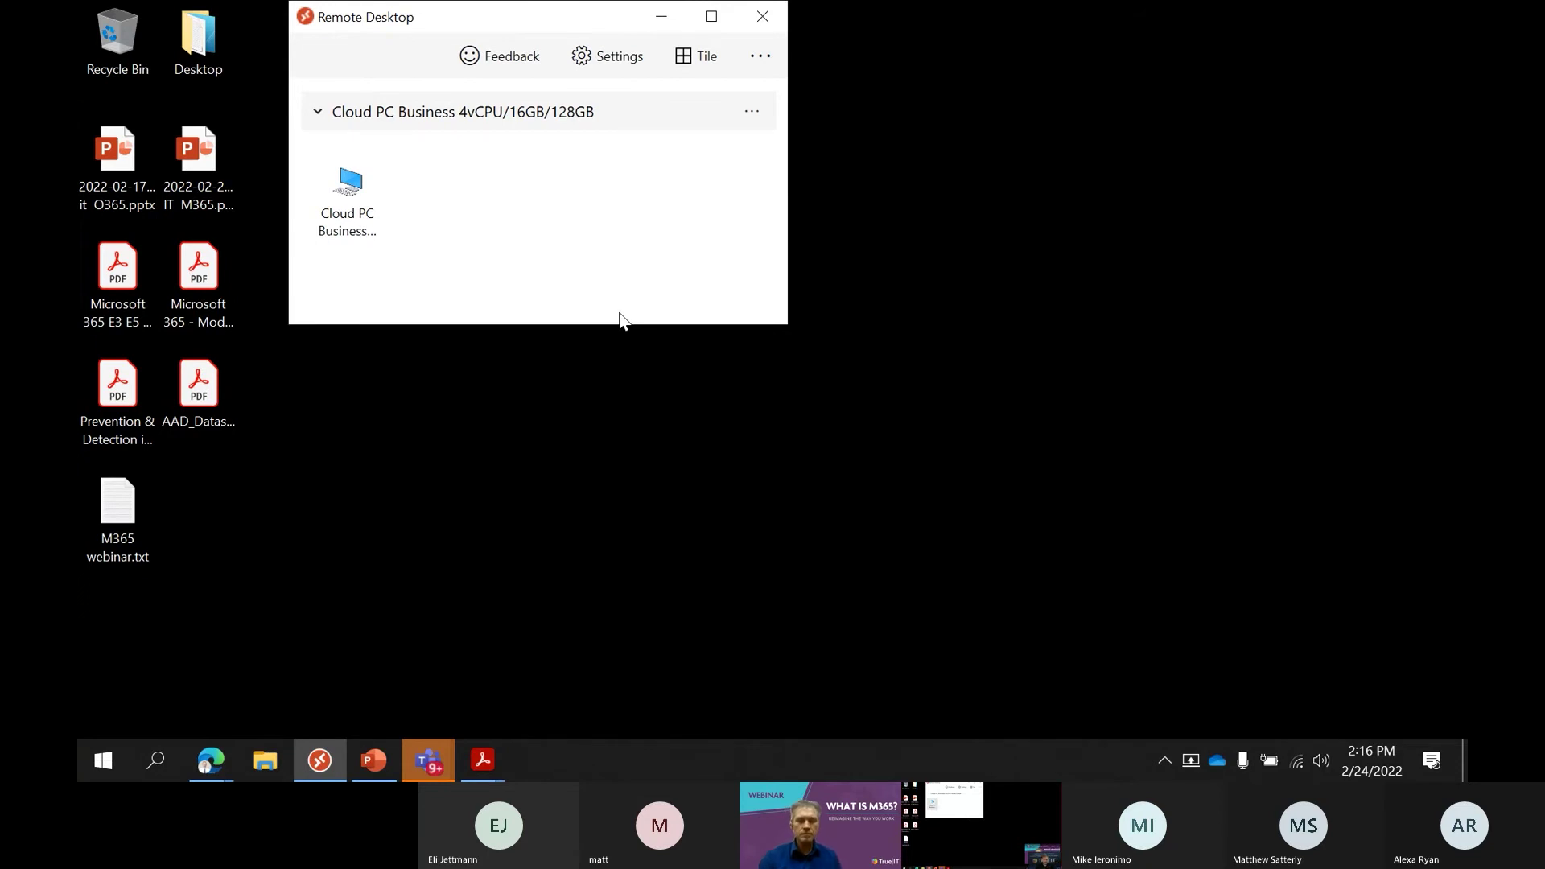
# Reconnect to the Cloud PC Business 4vCPU/16GB/128GB desktop from Remote Desktop, entering the account password
pyautogui.doubleClick(352, 189)
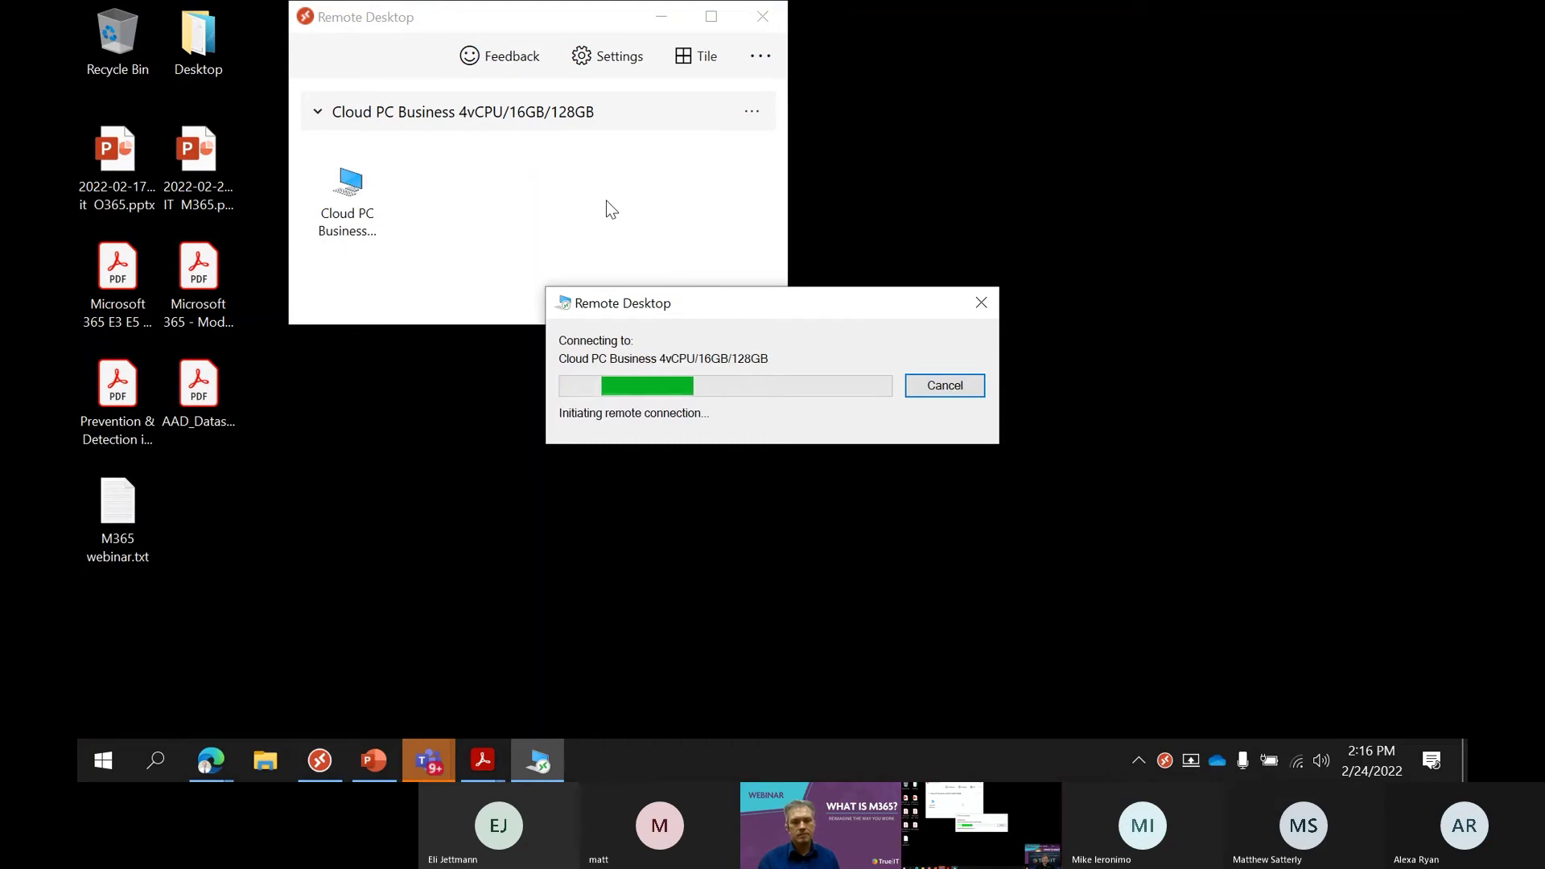
pyautogui.write('*****')
pyautogui.press('Return')
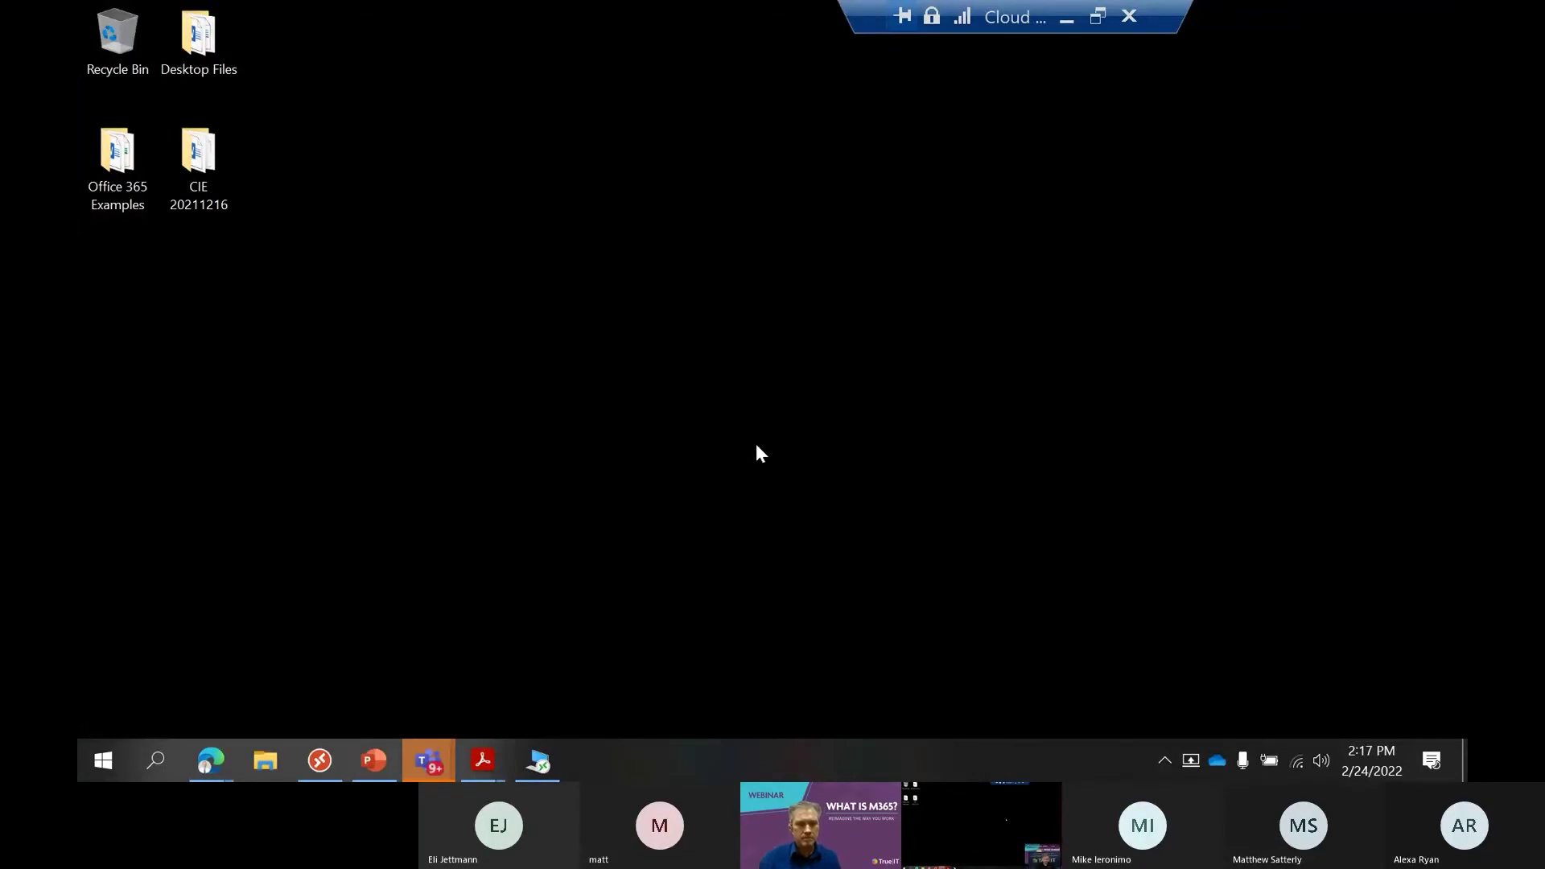
# Minimize the Remote Desktop connection window and return to the Cloud PC session
pyautogui.click(1072, 23)
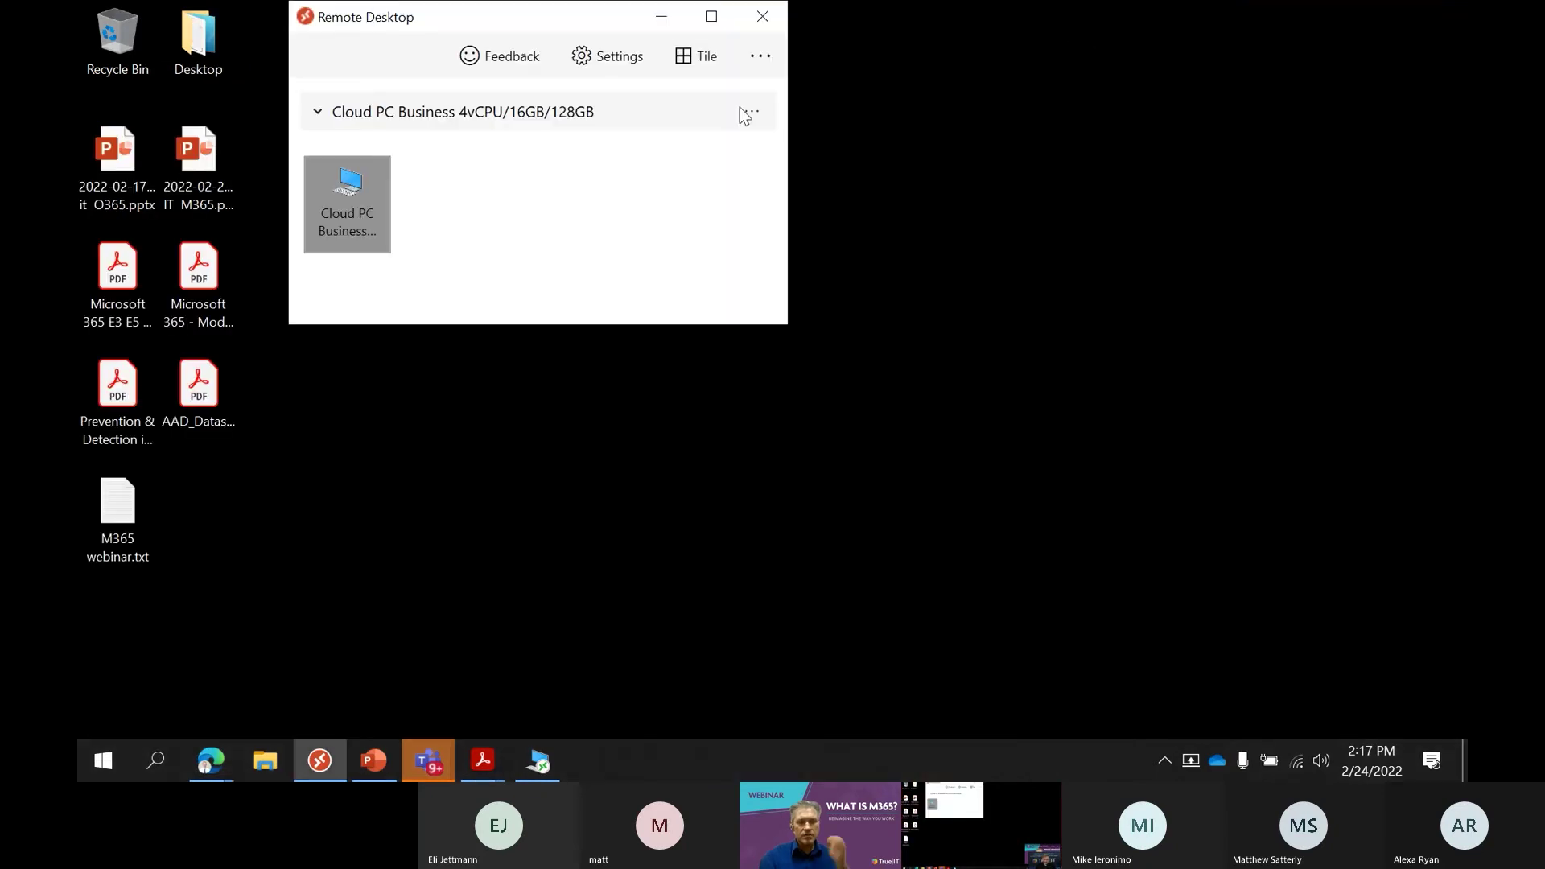
pyautogui.click(661, 18)
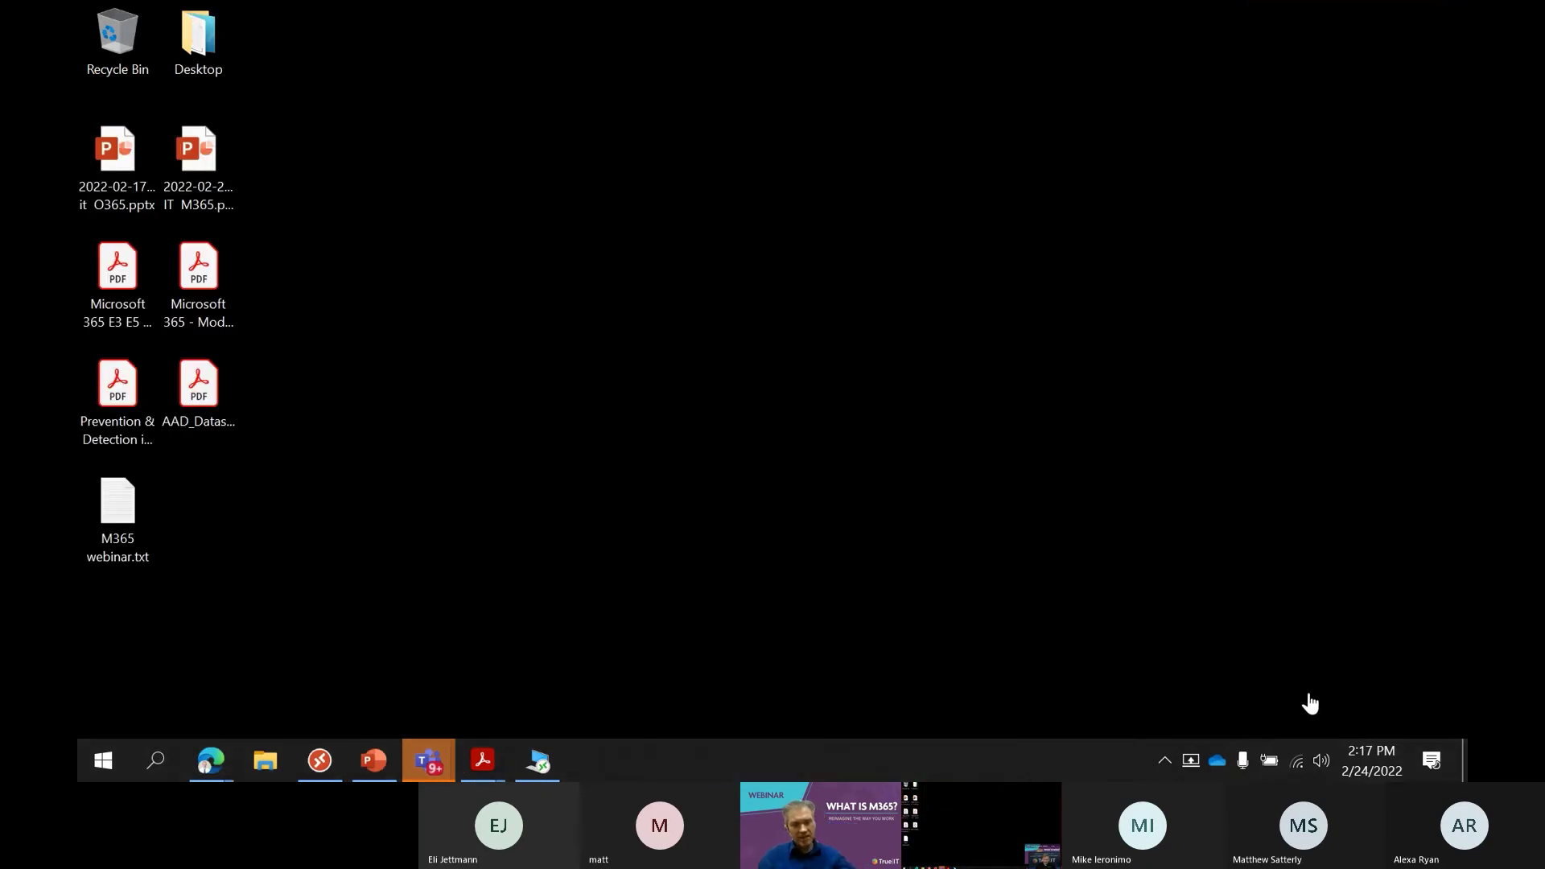
pyautogui.moveTo(540, 766)
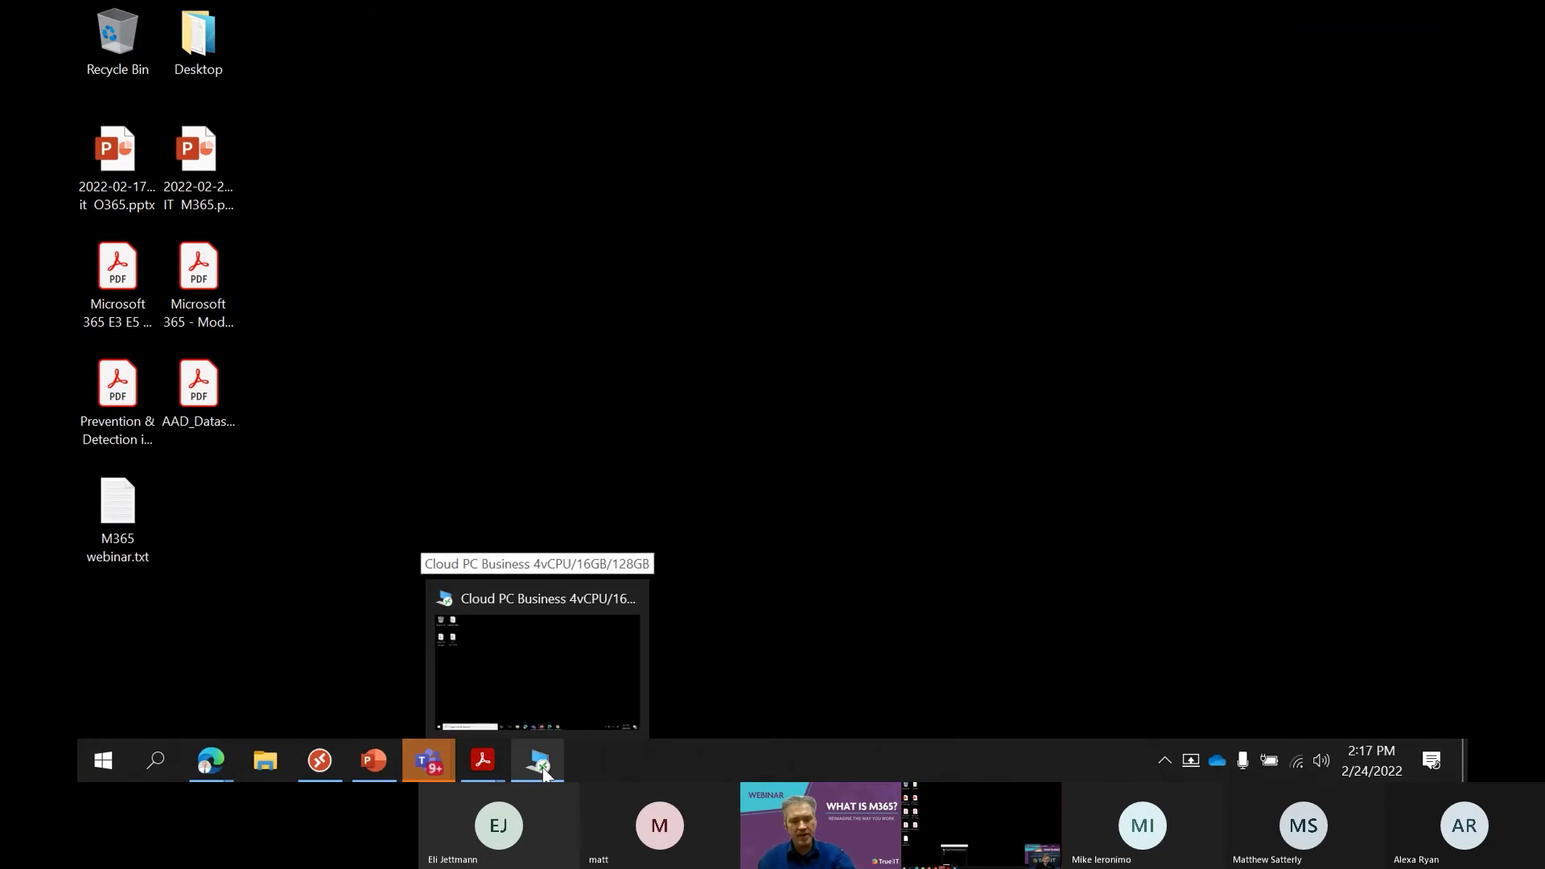
pyautogui.click(541, 765)
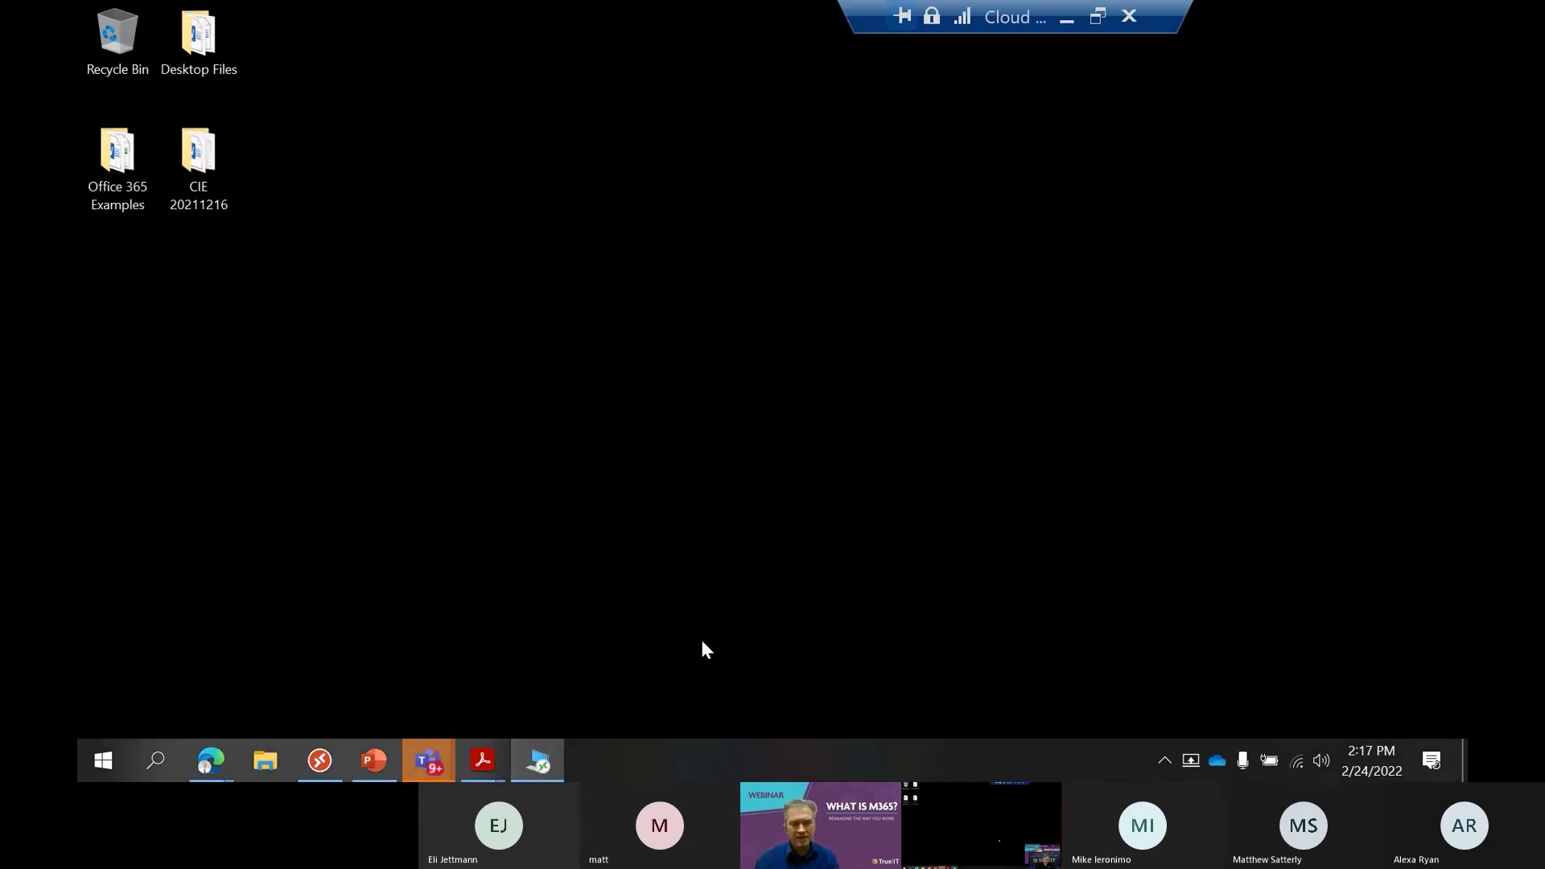
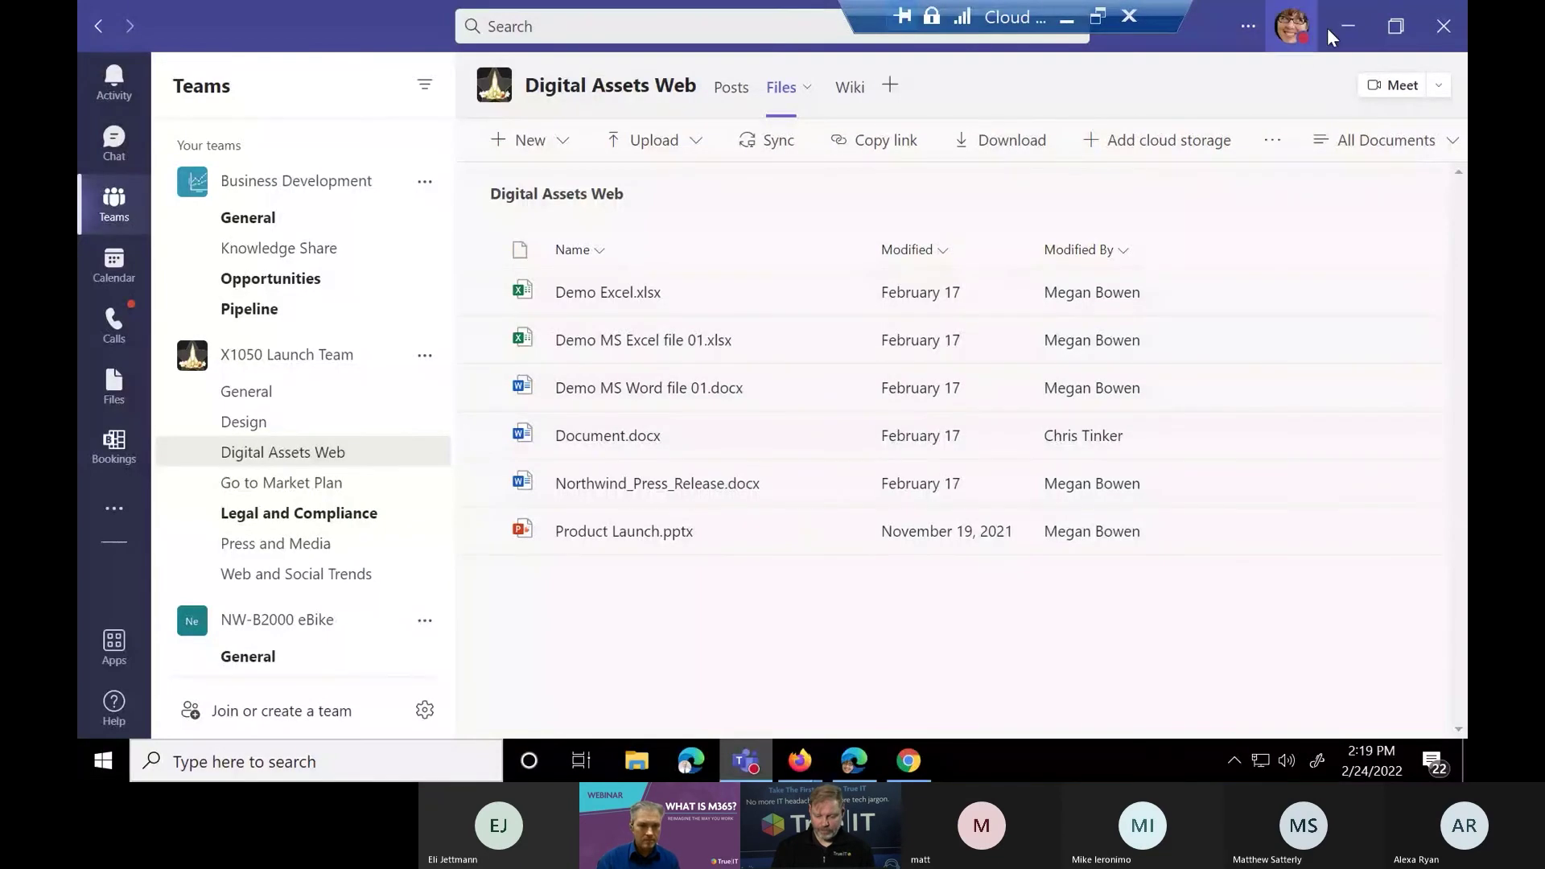
# Minimize Teams on the Cloud PC and switch to the private Firefox window showing the Office 365 login page
pyautogui.click(1351, 29)
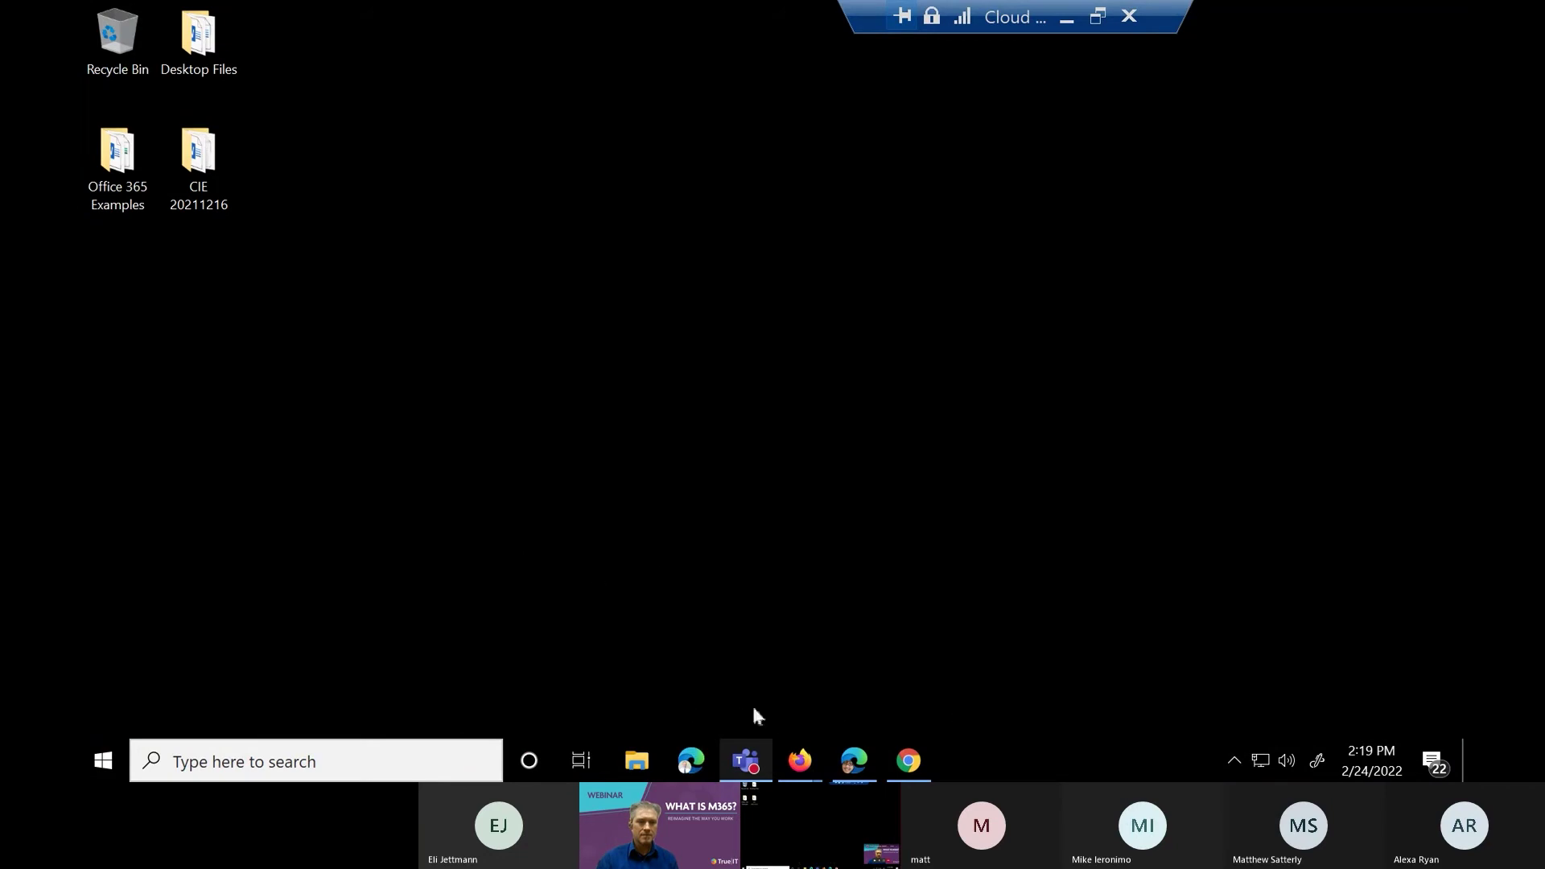
pyautogui.moveTo(804, 761)
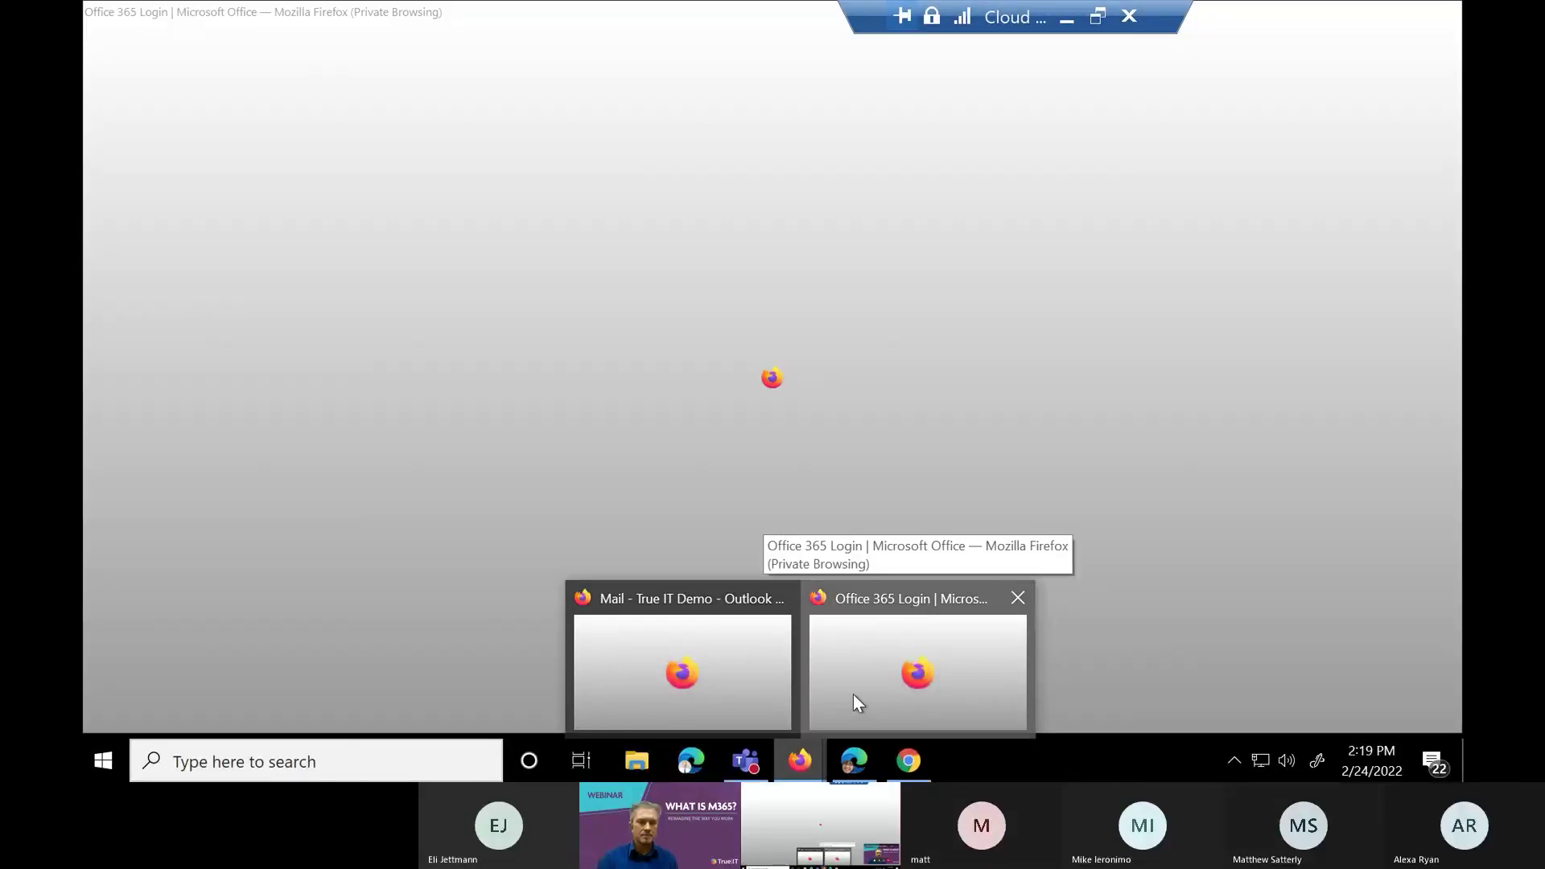
pyautogui.click(854, 697)
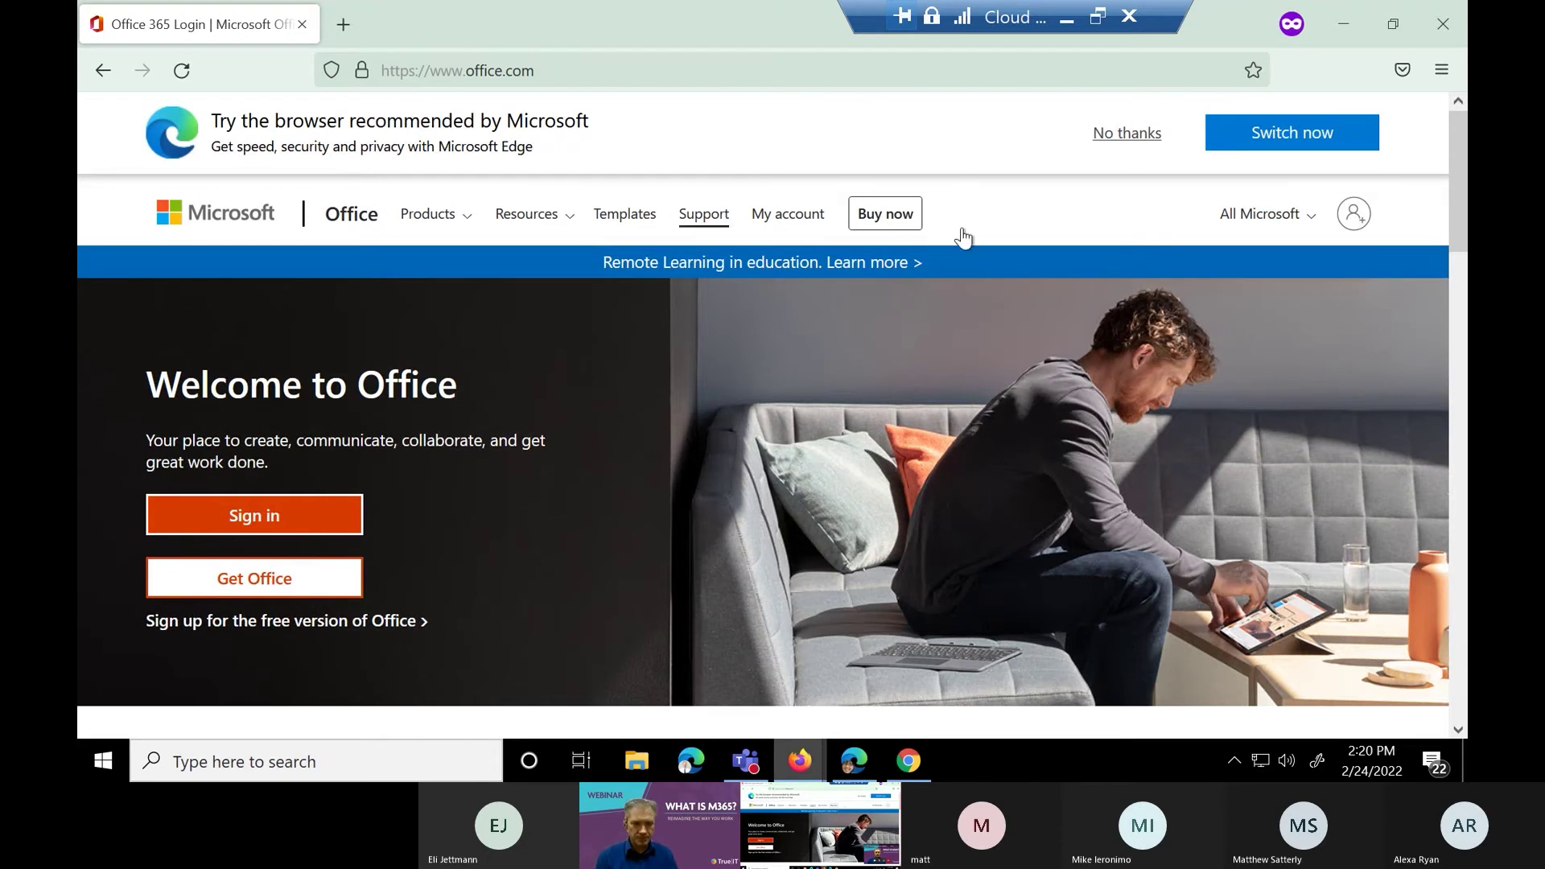
# Go to outlook.com in the private Firefox window and look over the page that loads
pyautogui.click(627, 72)
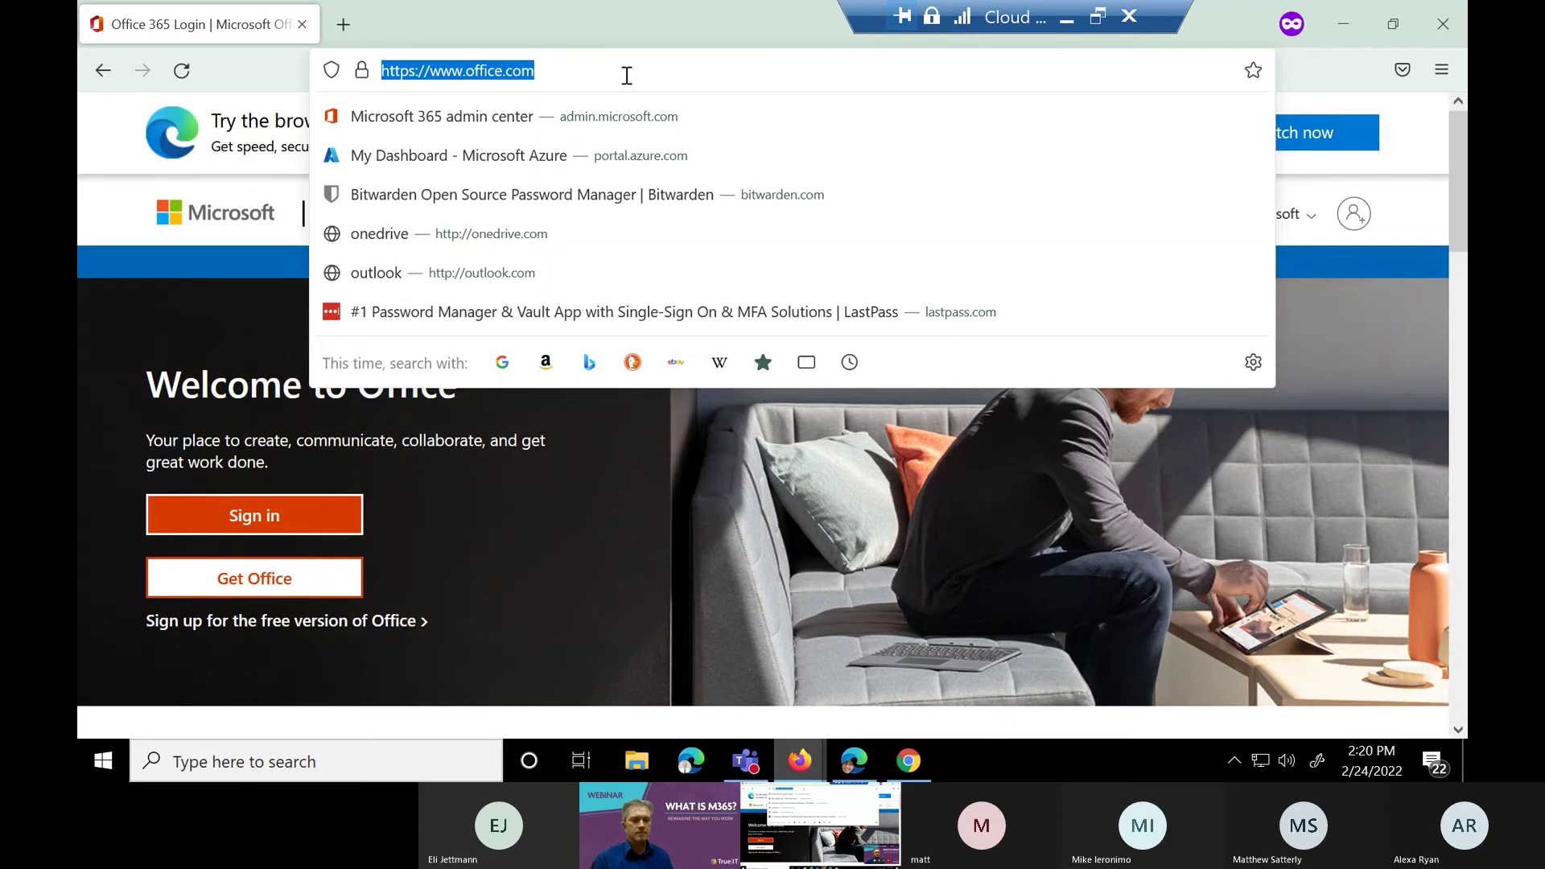
pyautogui.write('outllok.com')
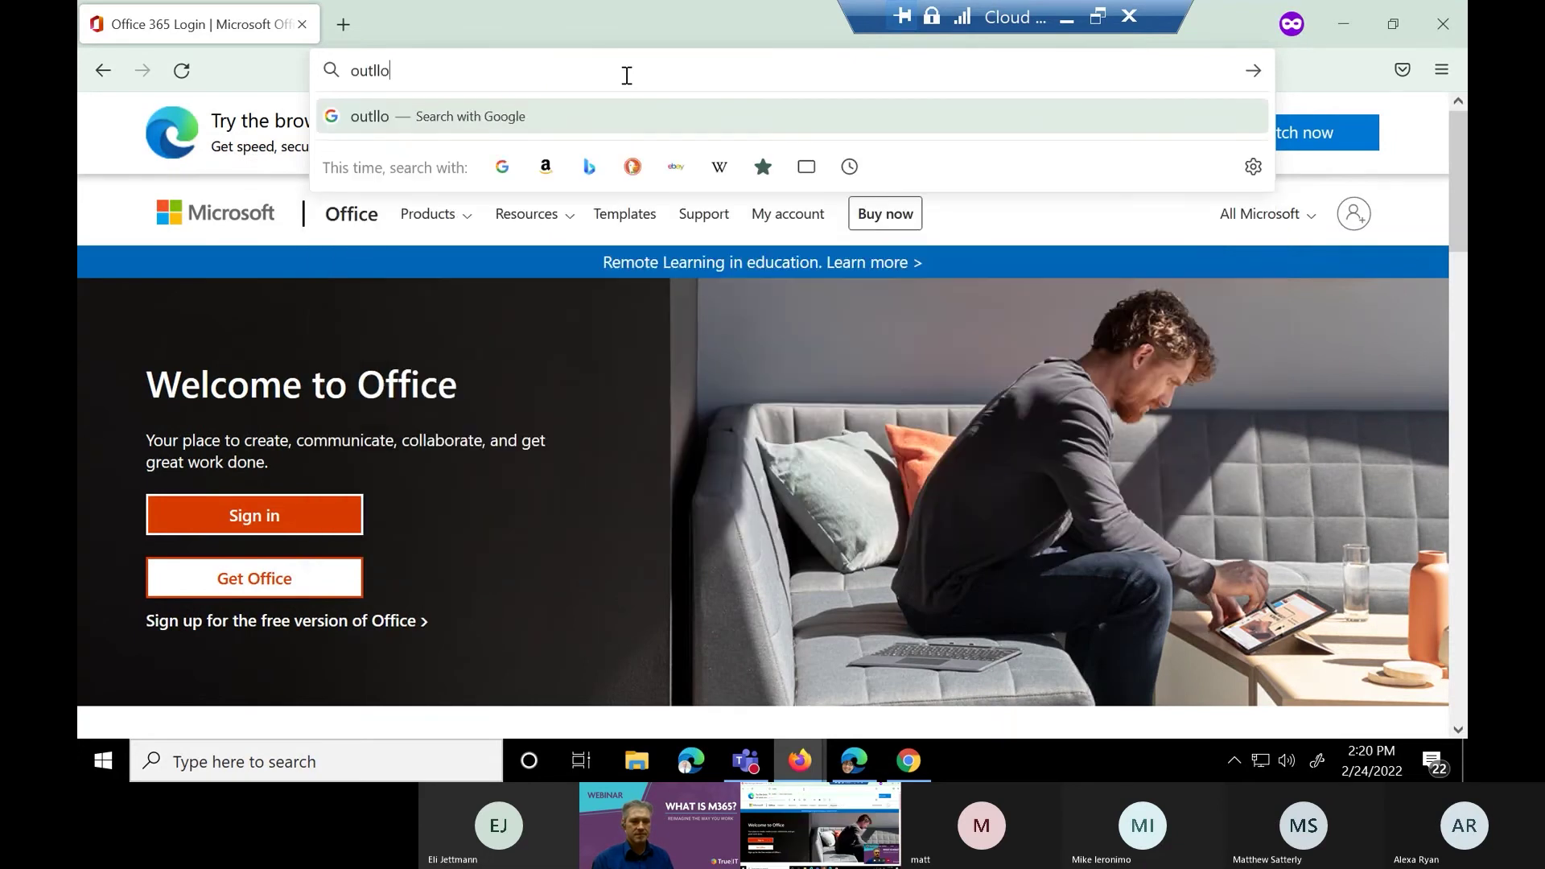
pyautogui.press('BackSpace')
pyautogui.press('BackSpace')
pyautogui.press('BackSpace')
pyautogui.press('BackSpace')
pyautogui.press('BackSpace')
pyautogui.write('ok')
pyautogui.write('.com')
pyautogui.press('Return')
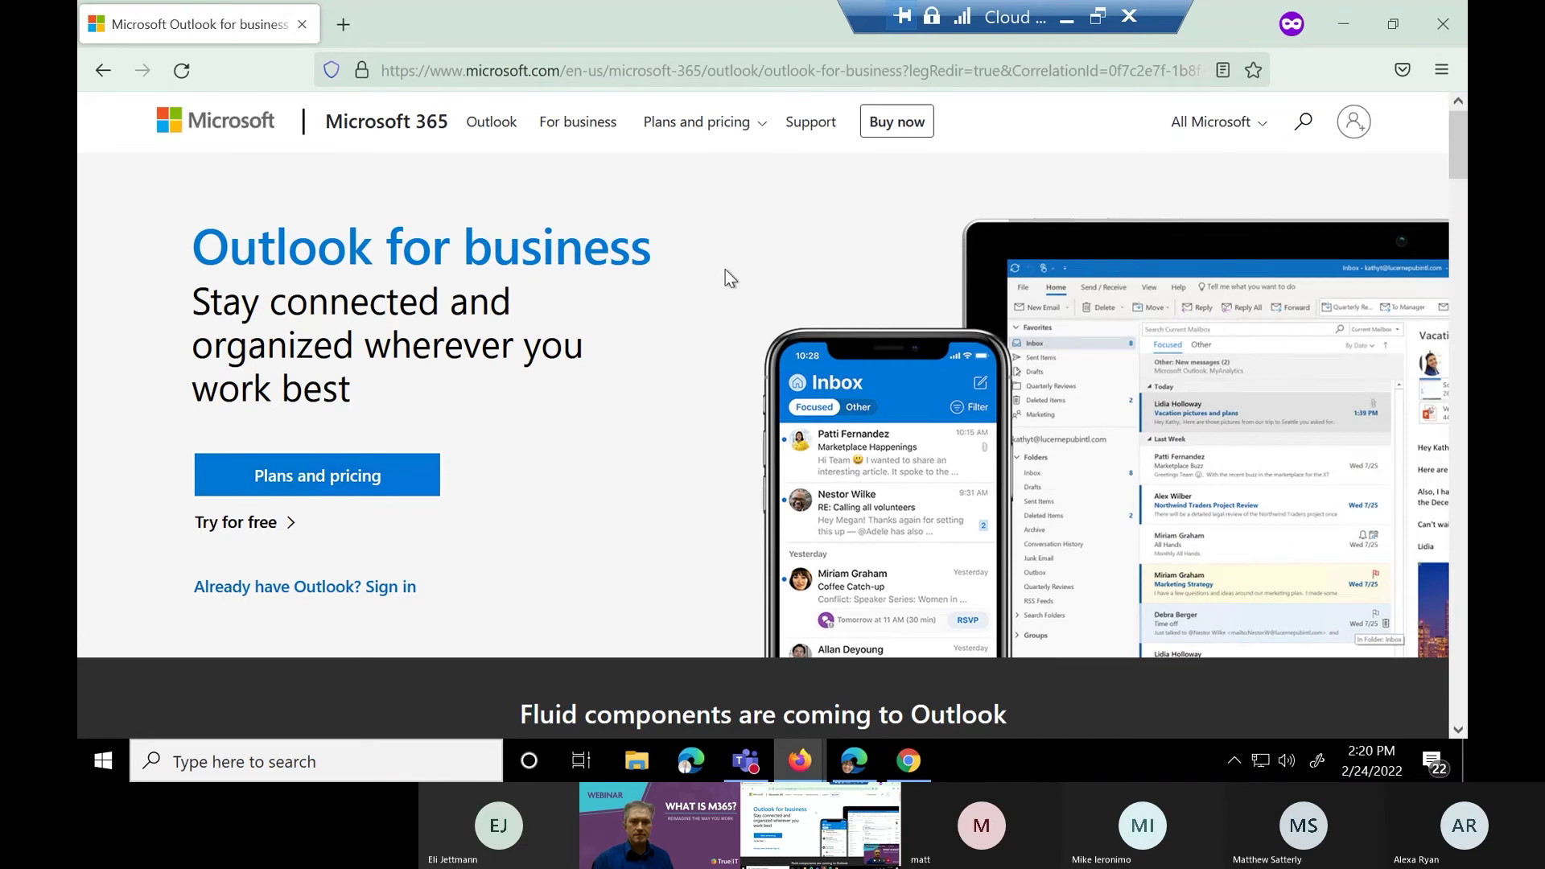
pyautogui.scroll(-1, 728, 273)
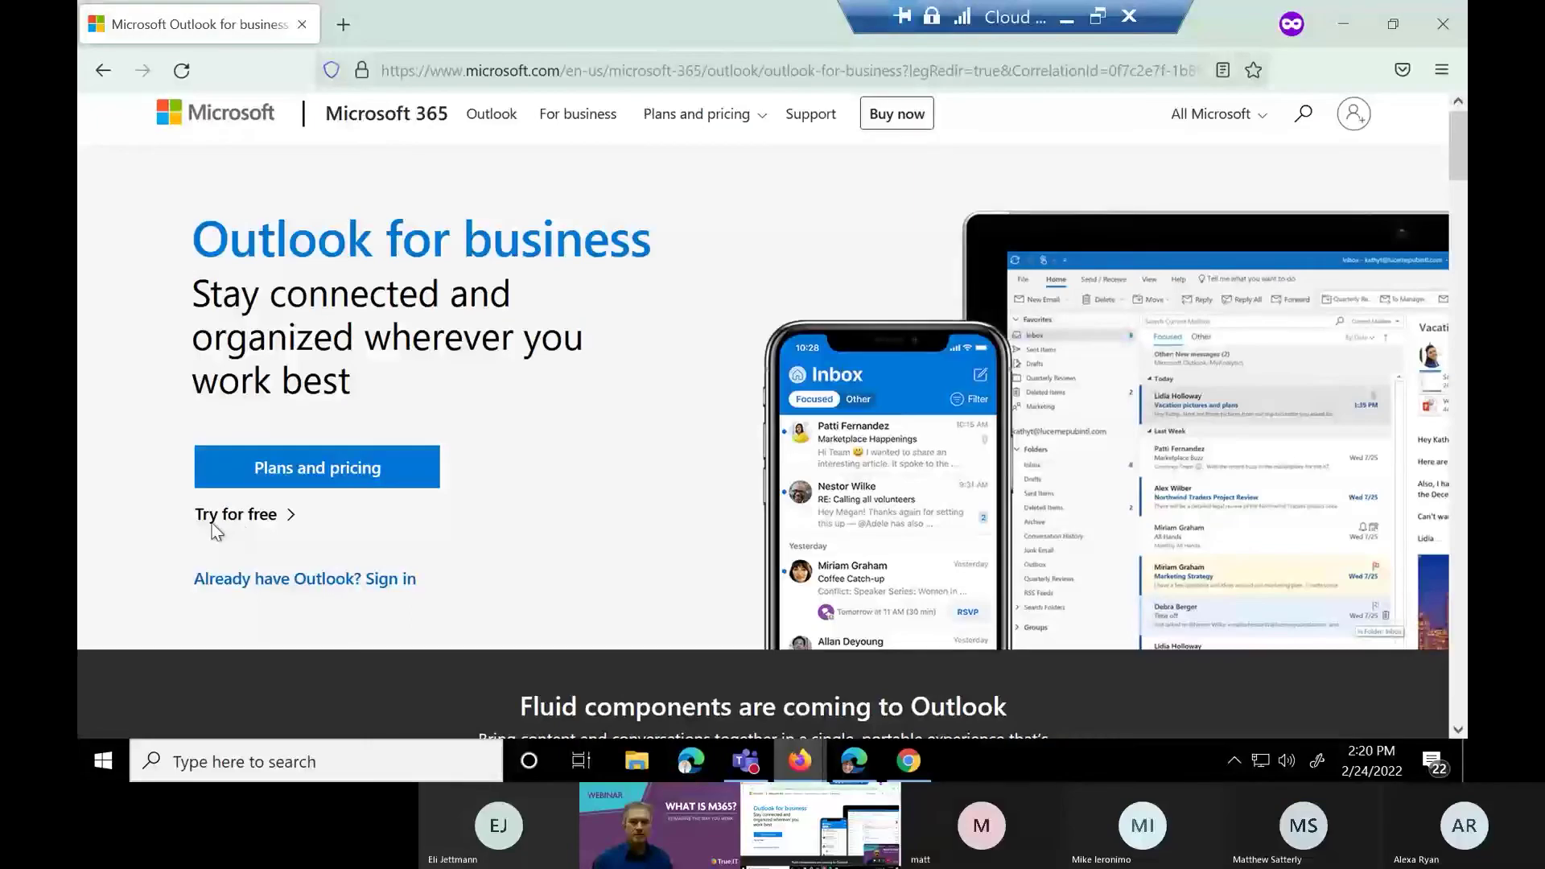
pyautogui.scroll(-1, 543, 104)
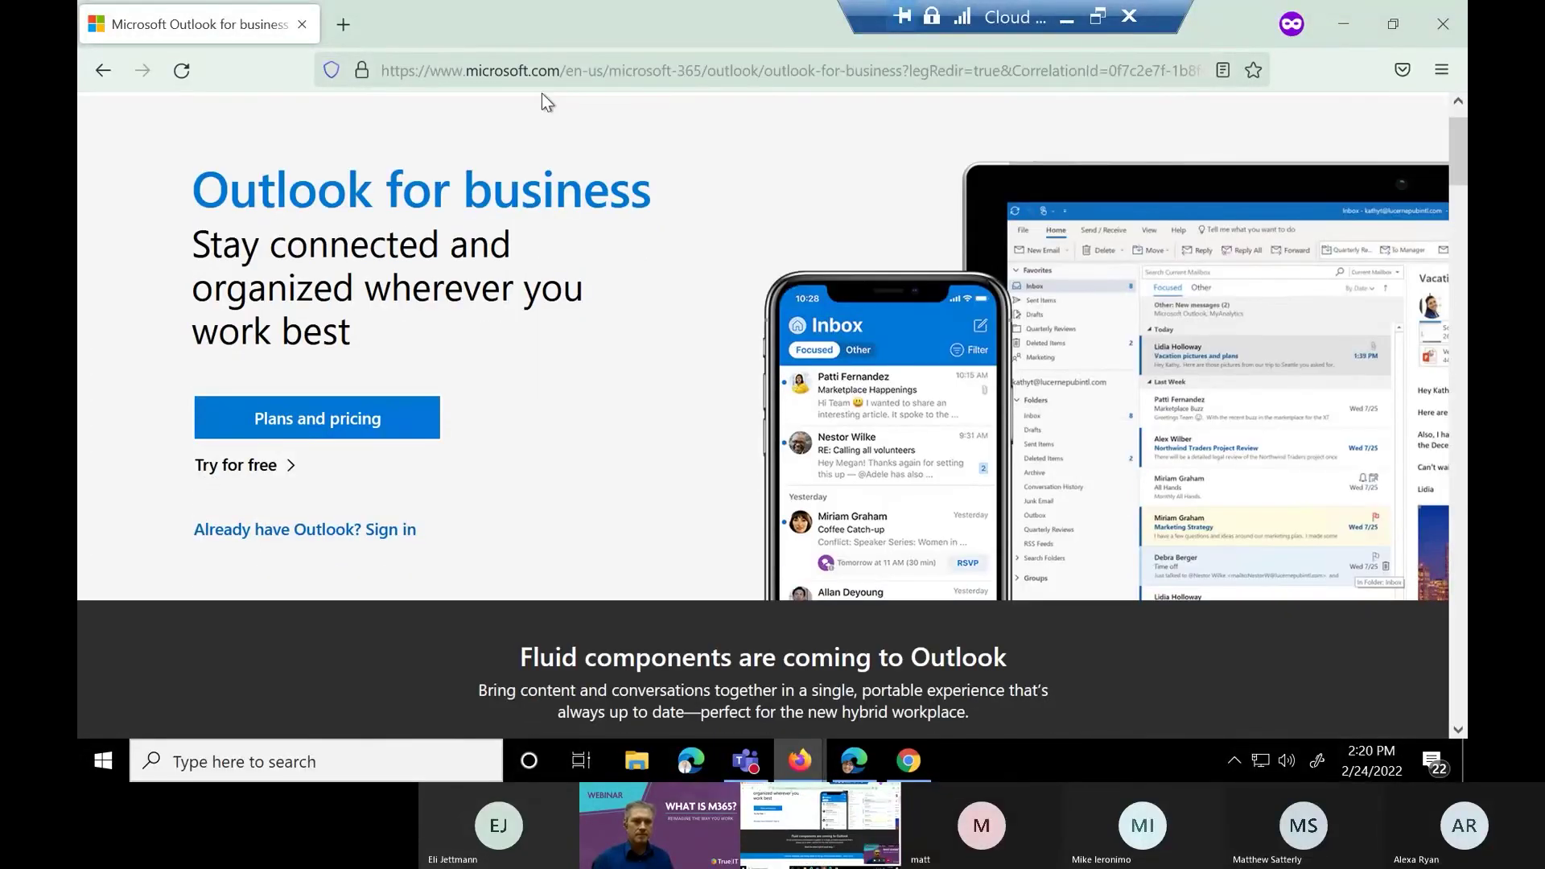
pyautogui.scroll(-4, 741, 239)
pyautogui.scroll(5, 742, 241)
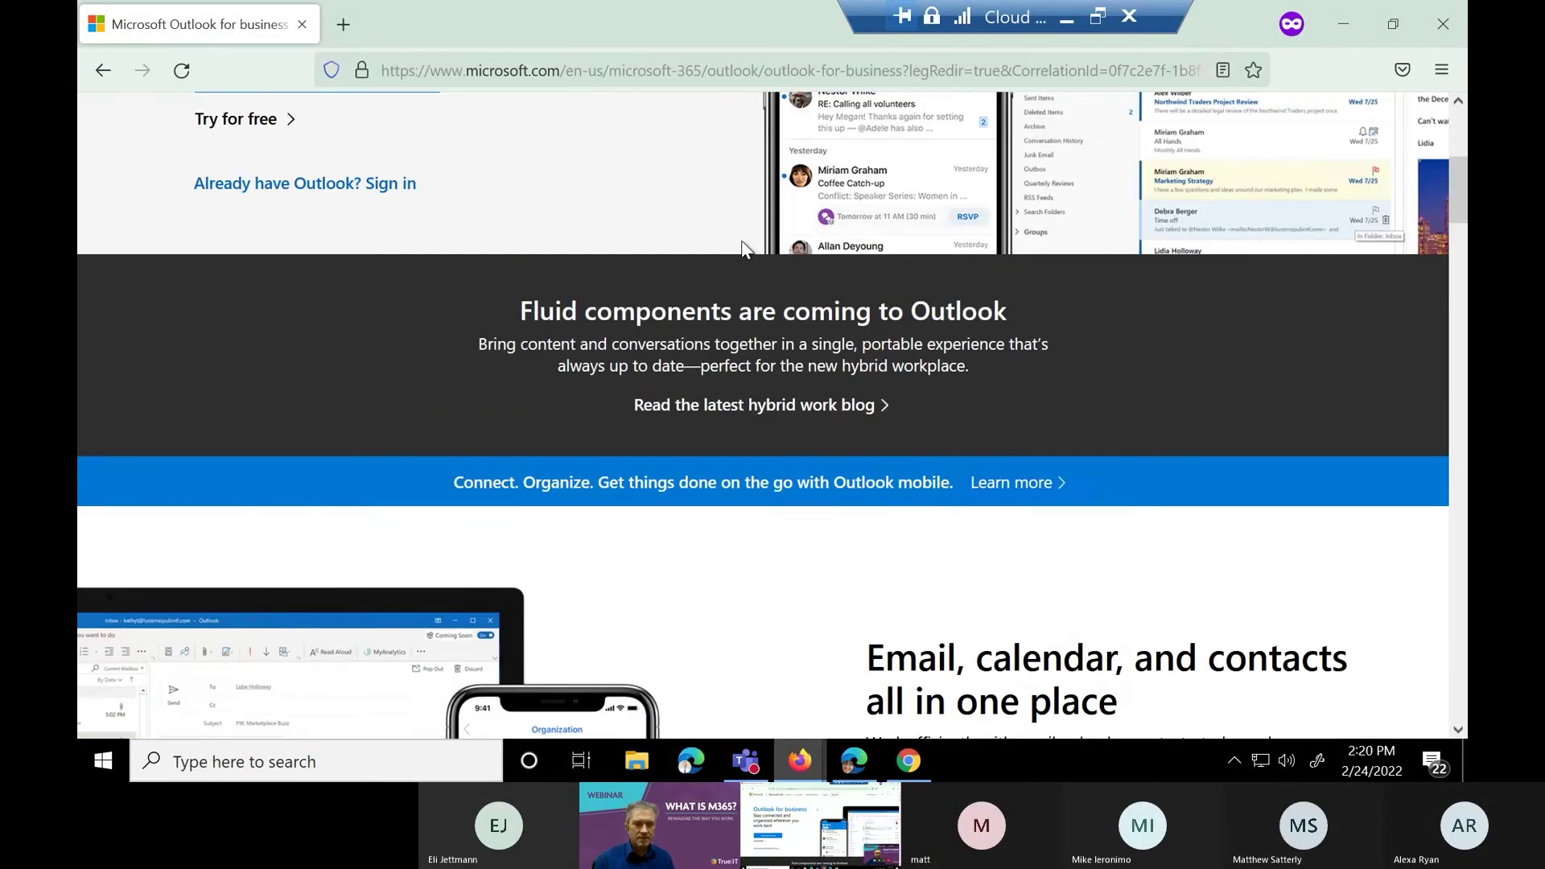
# Open a Google Chrome window, go to outlook.com and look over the free account page
pyautogui.rightClick(908, 761)
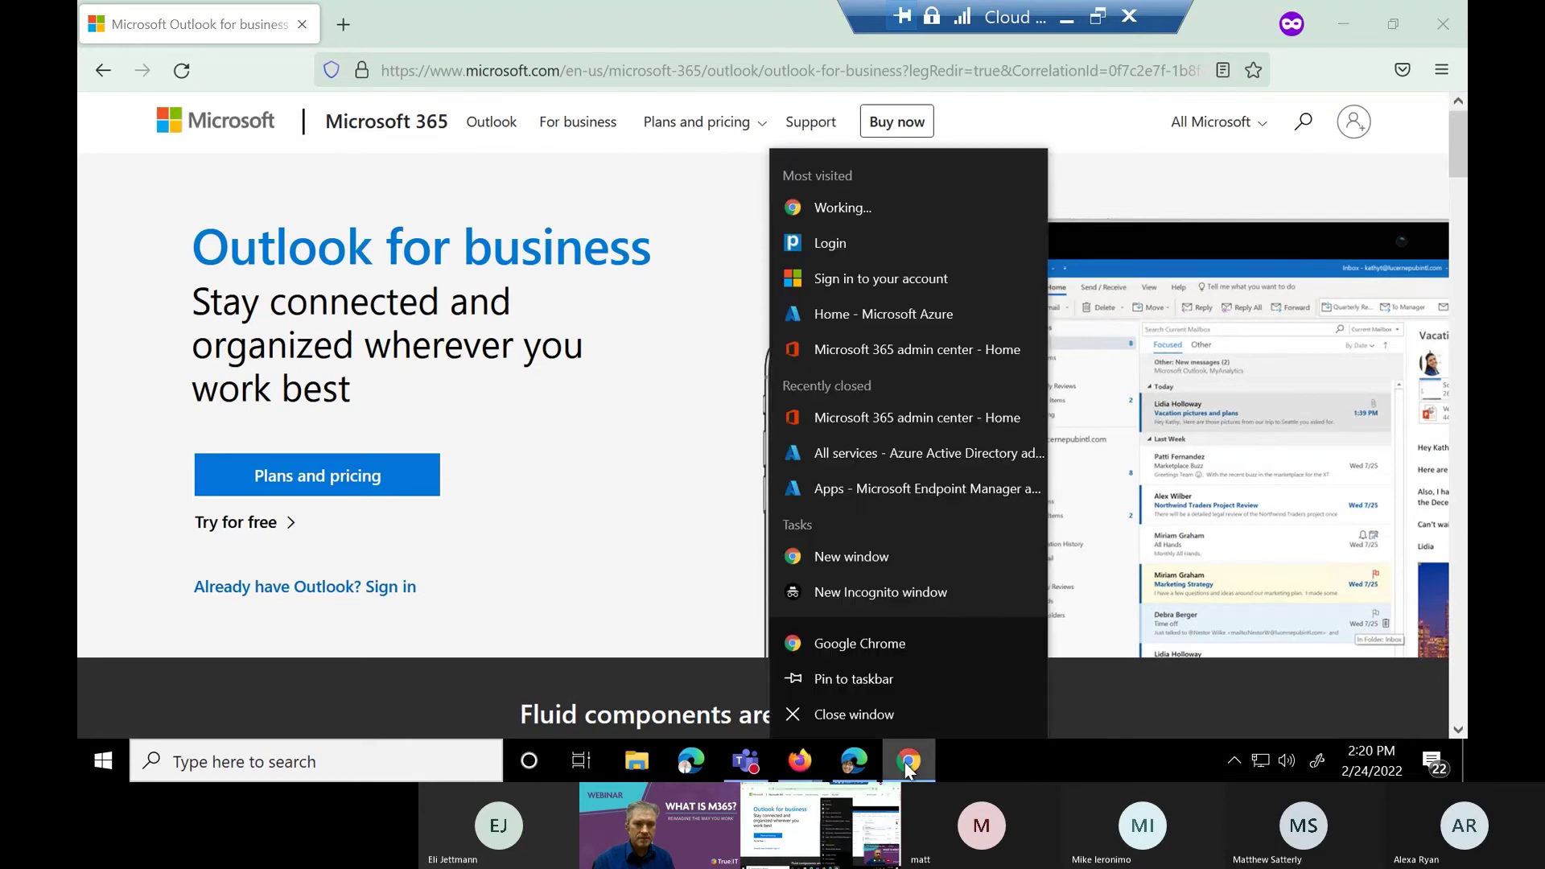
pyautogui.click(856, 641)
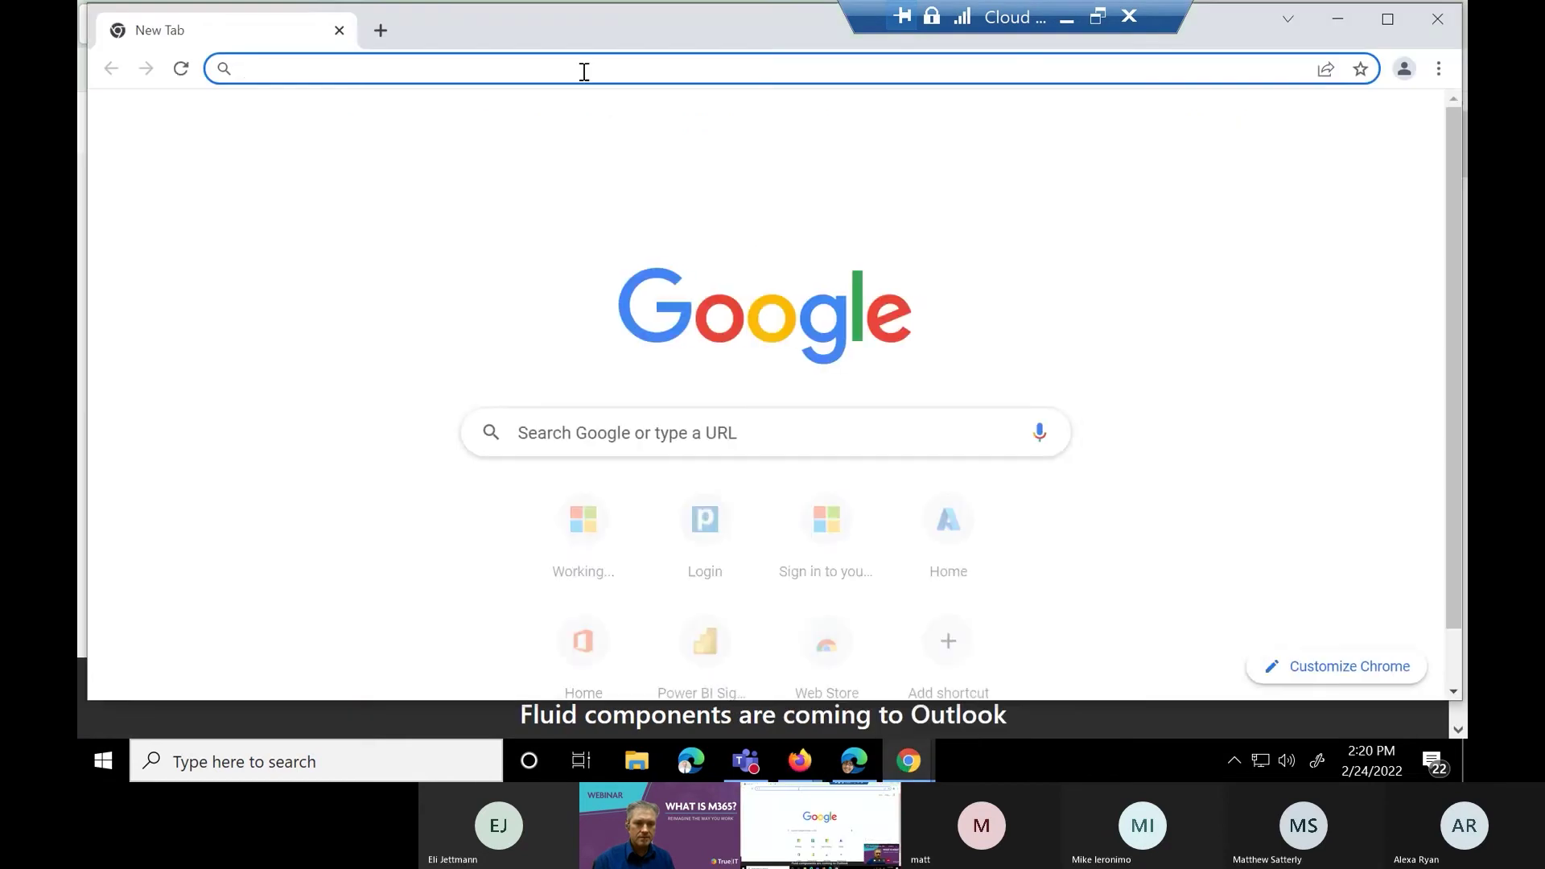
pyautogui.write('outlook.com')
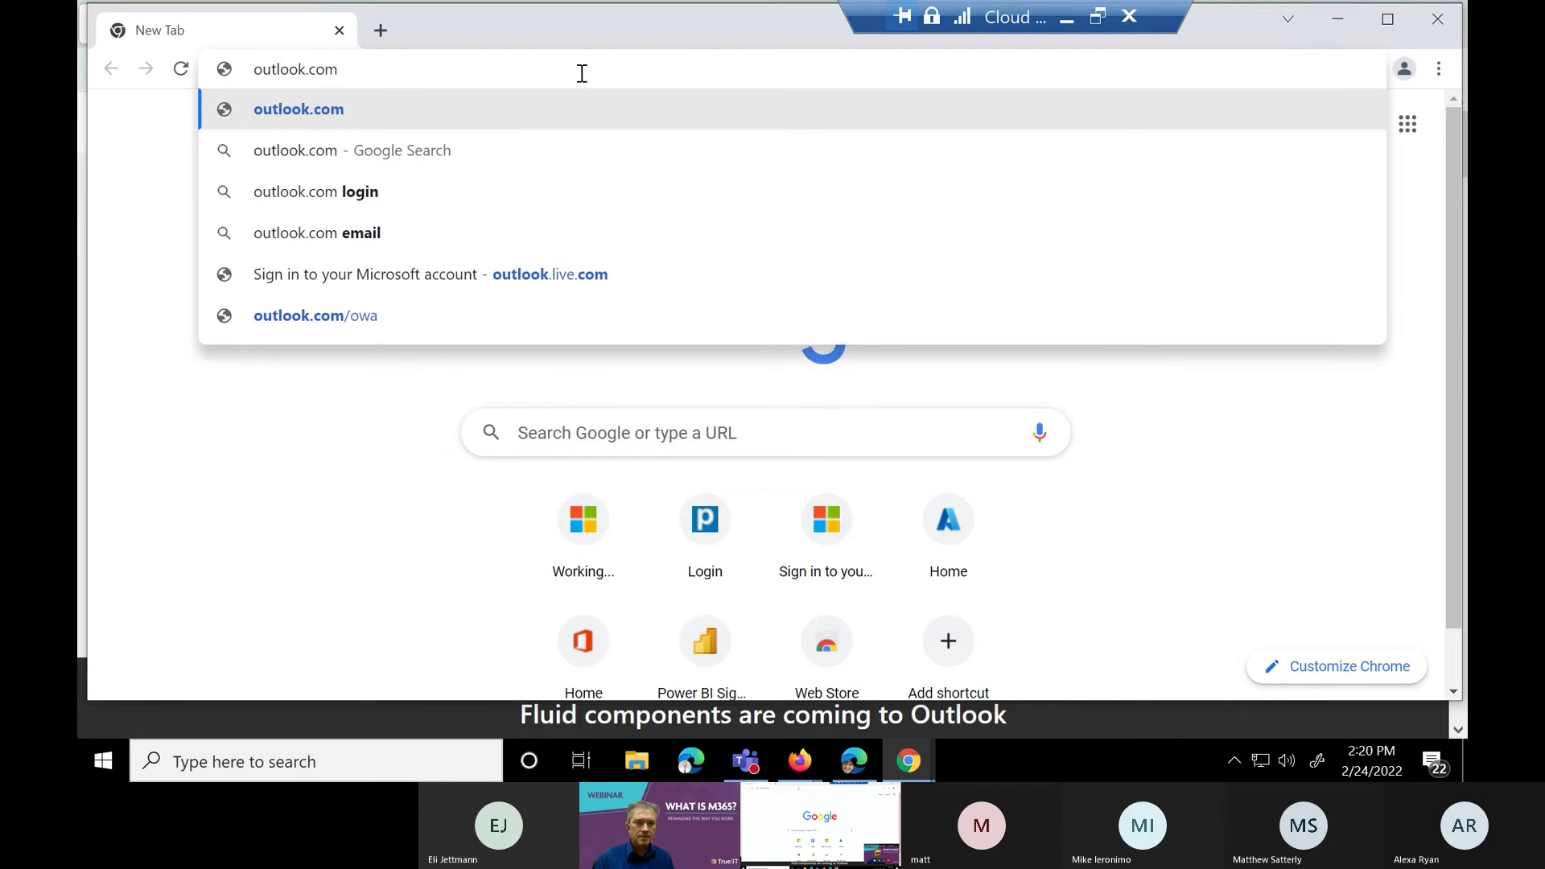
pyautogui.press('Return')
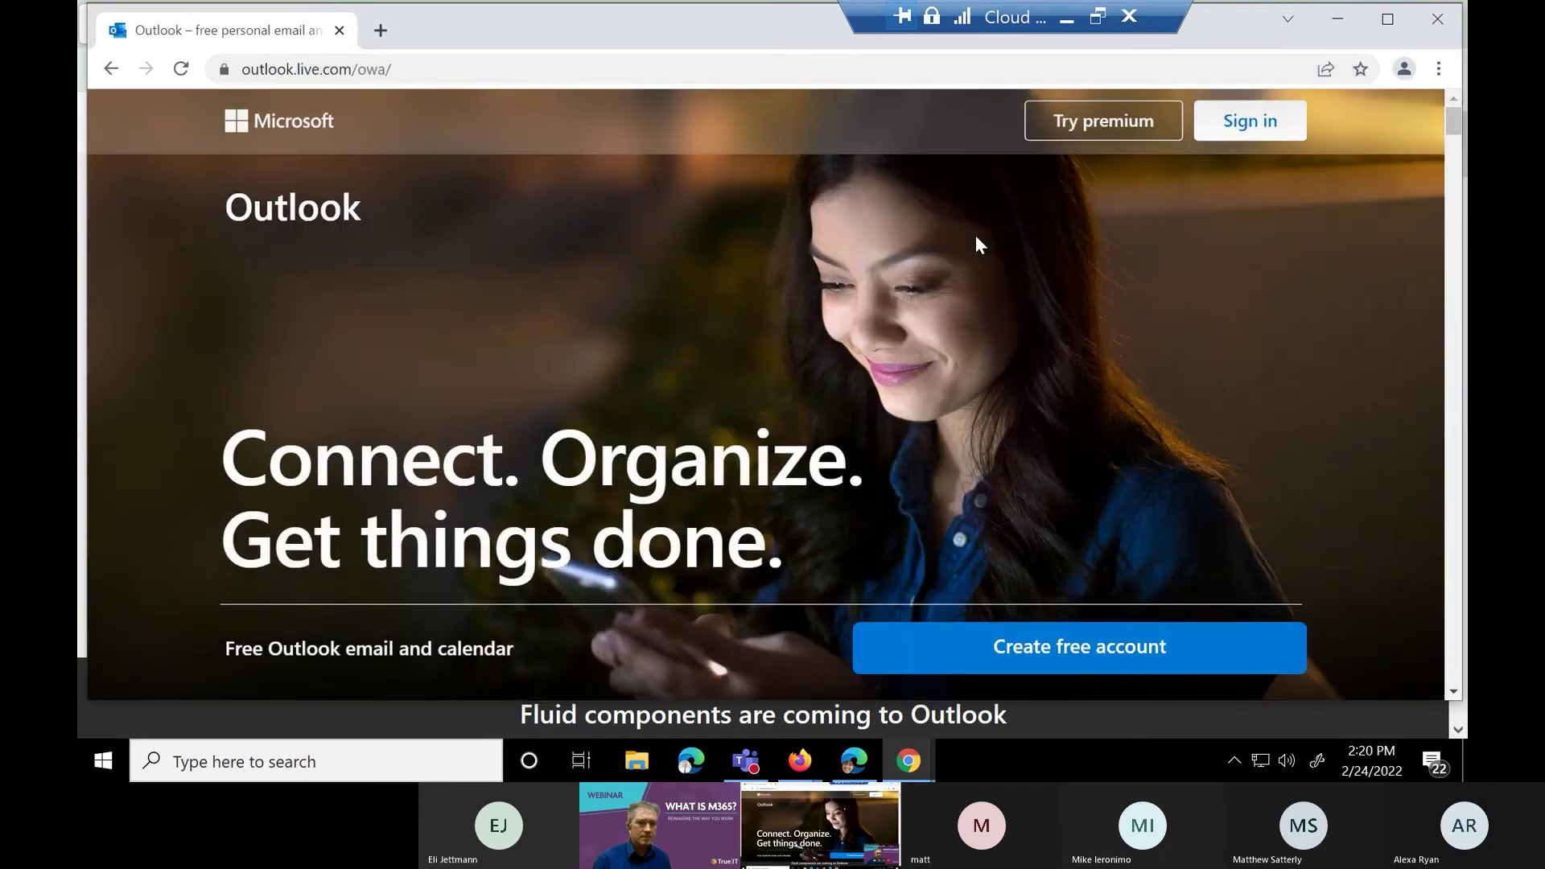
pyautogui.scroll(-3, 976, 237)
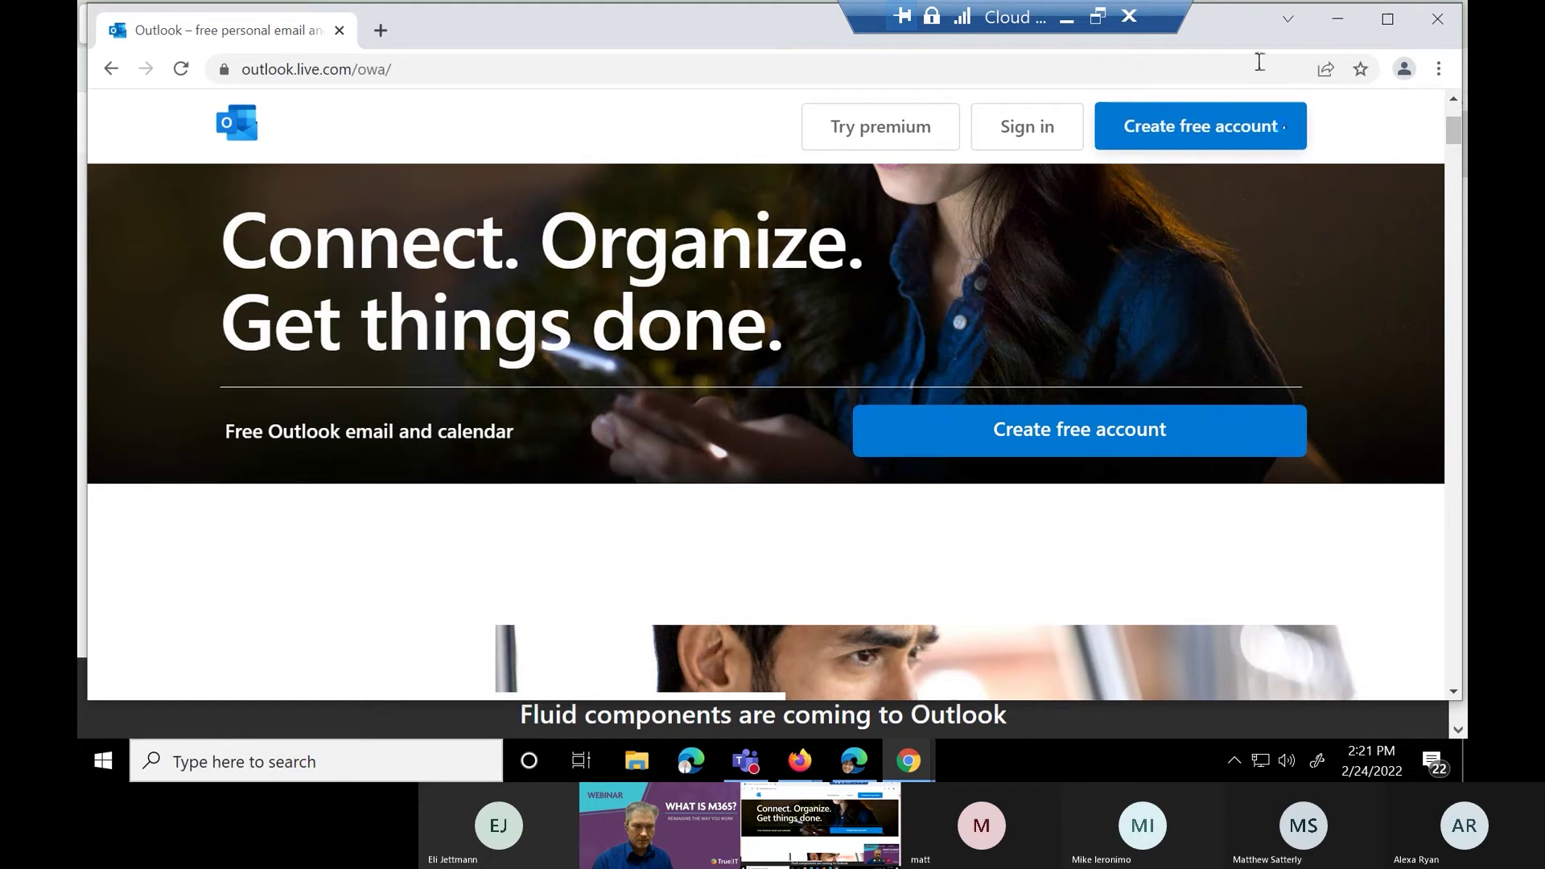
# Close the Chrome window and the Outlook for business window, and bring up the Firefox window with the Outlook.com mailbox
pyautogui.click(1437, 18)
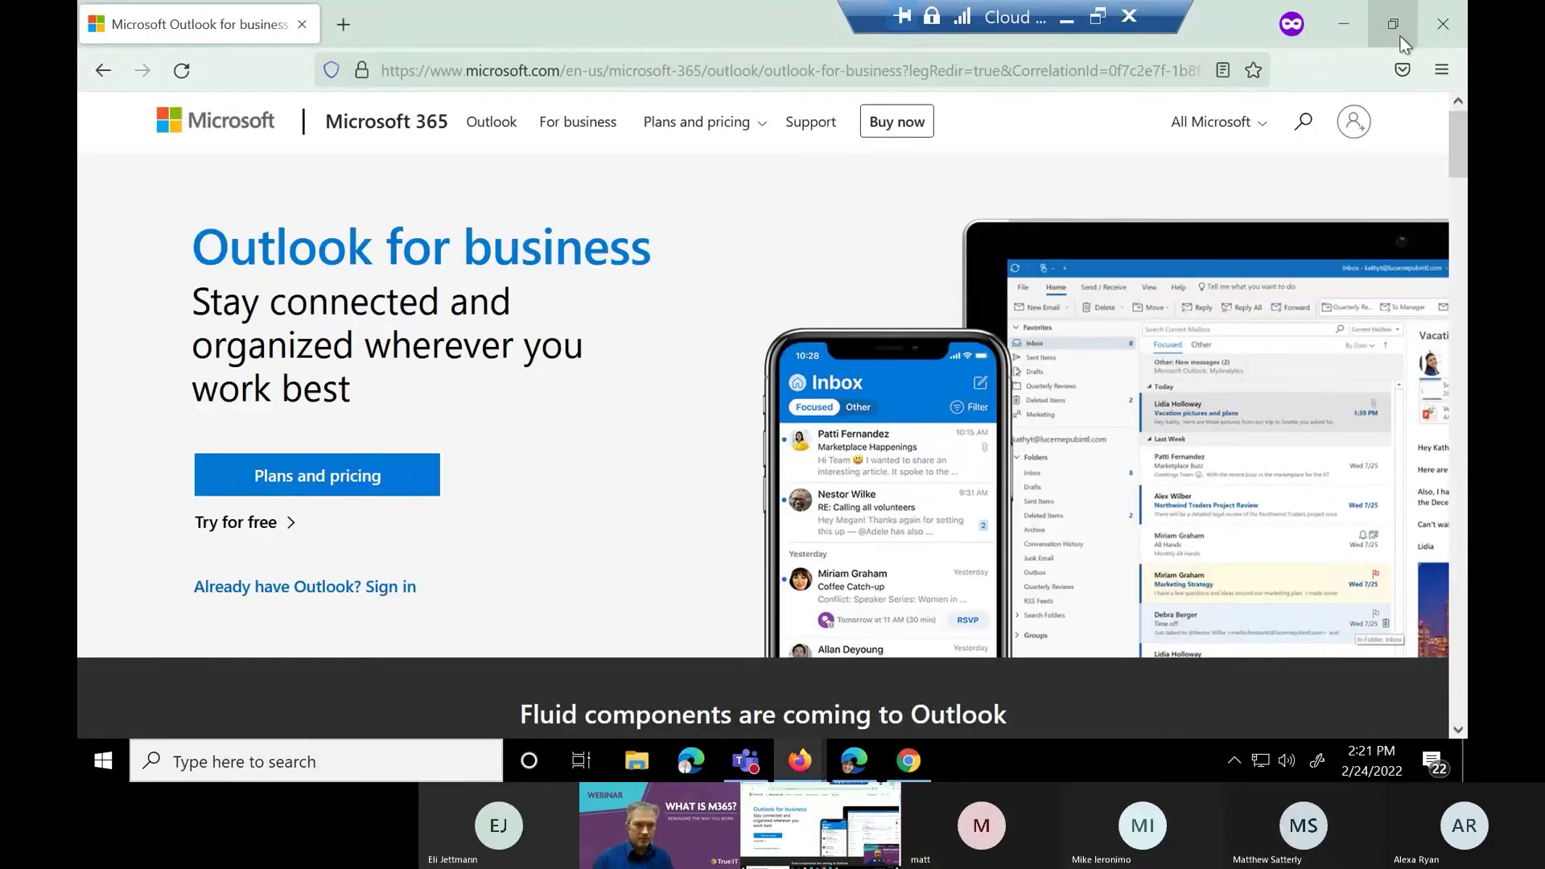
pyautogui.click(1447, 22)
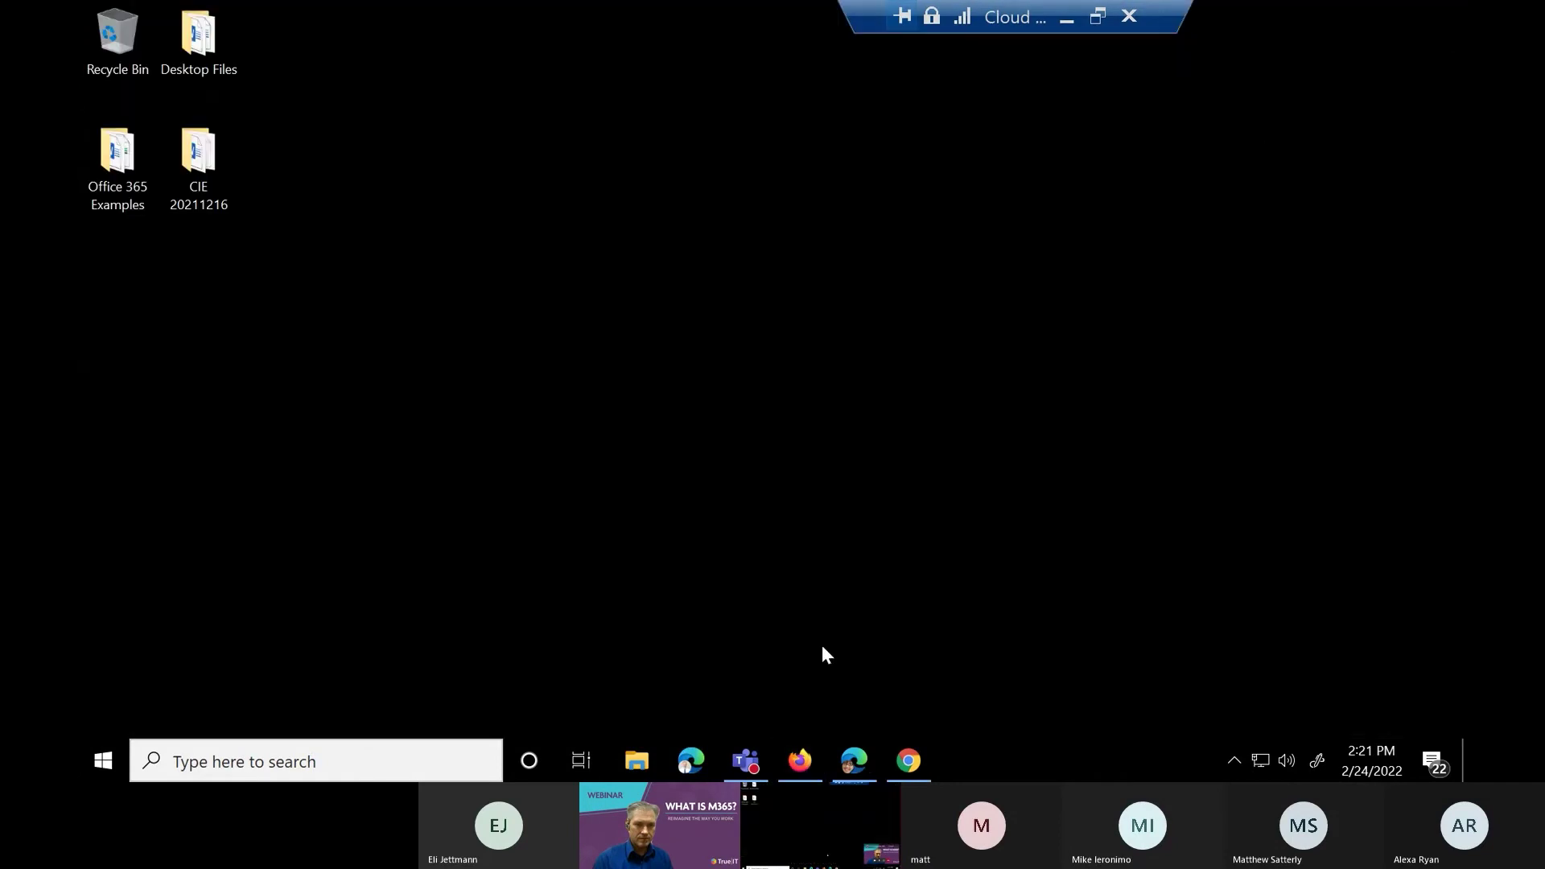
pyautogui.click(801, 761)
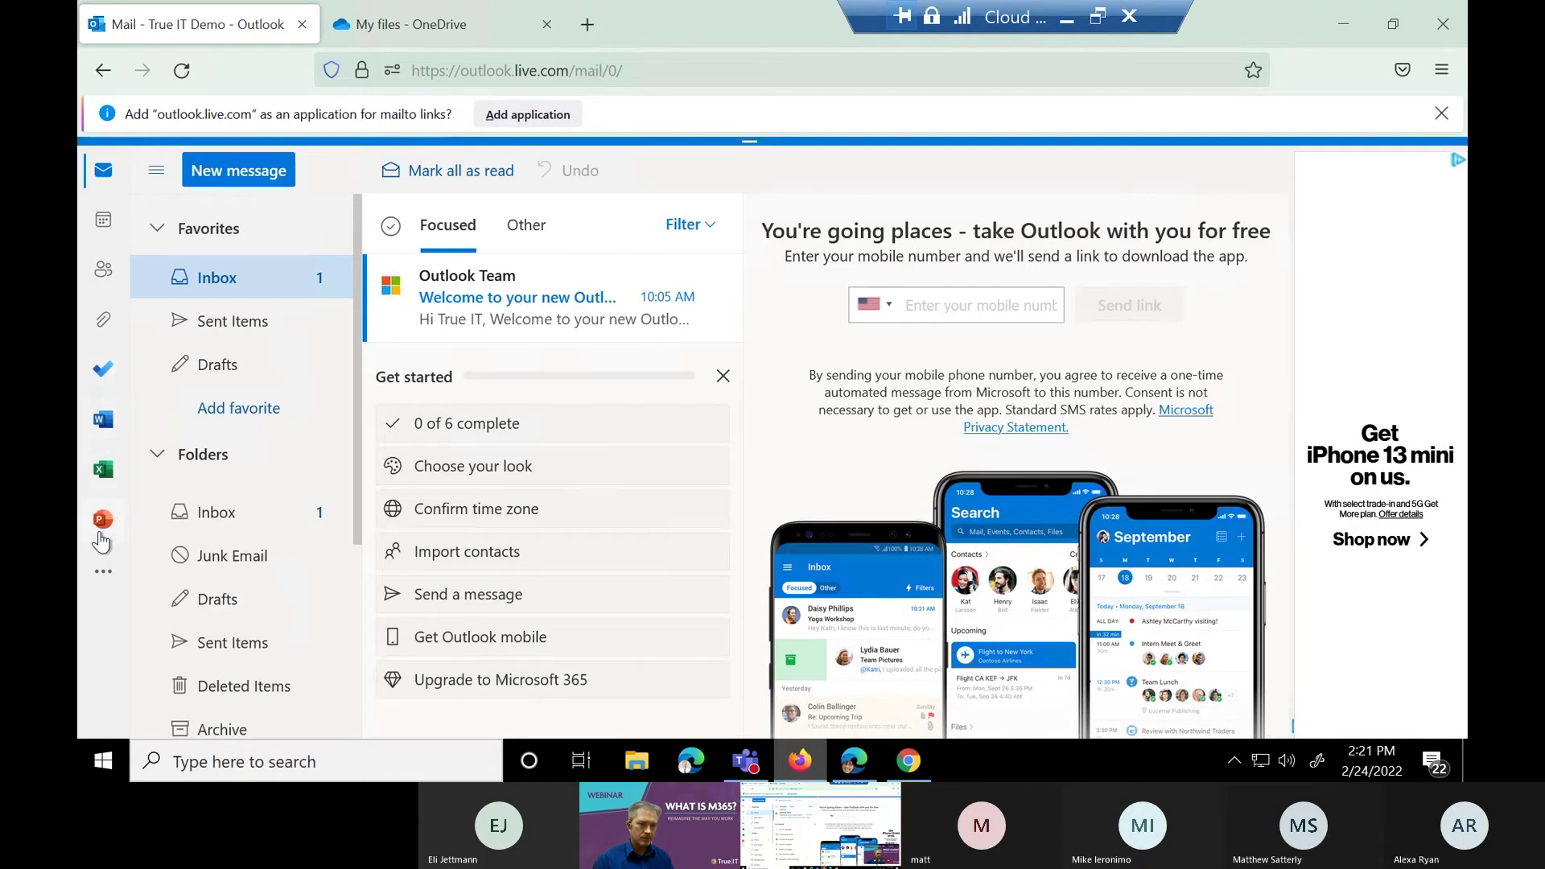
# Launch Word from the Outlook.com mailbox, create a new blank document and enter "Hello this a new docuemnt"
pyautogui.click(103, 422)
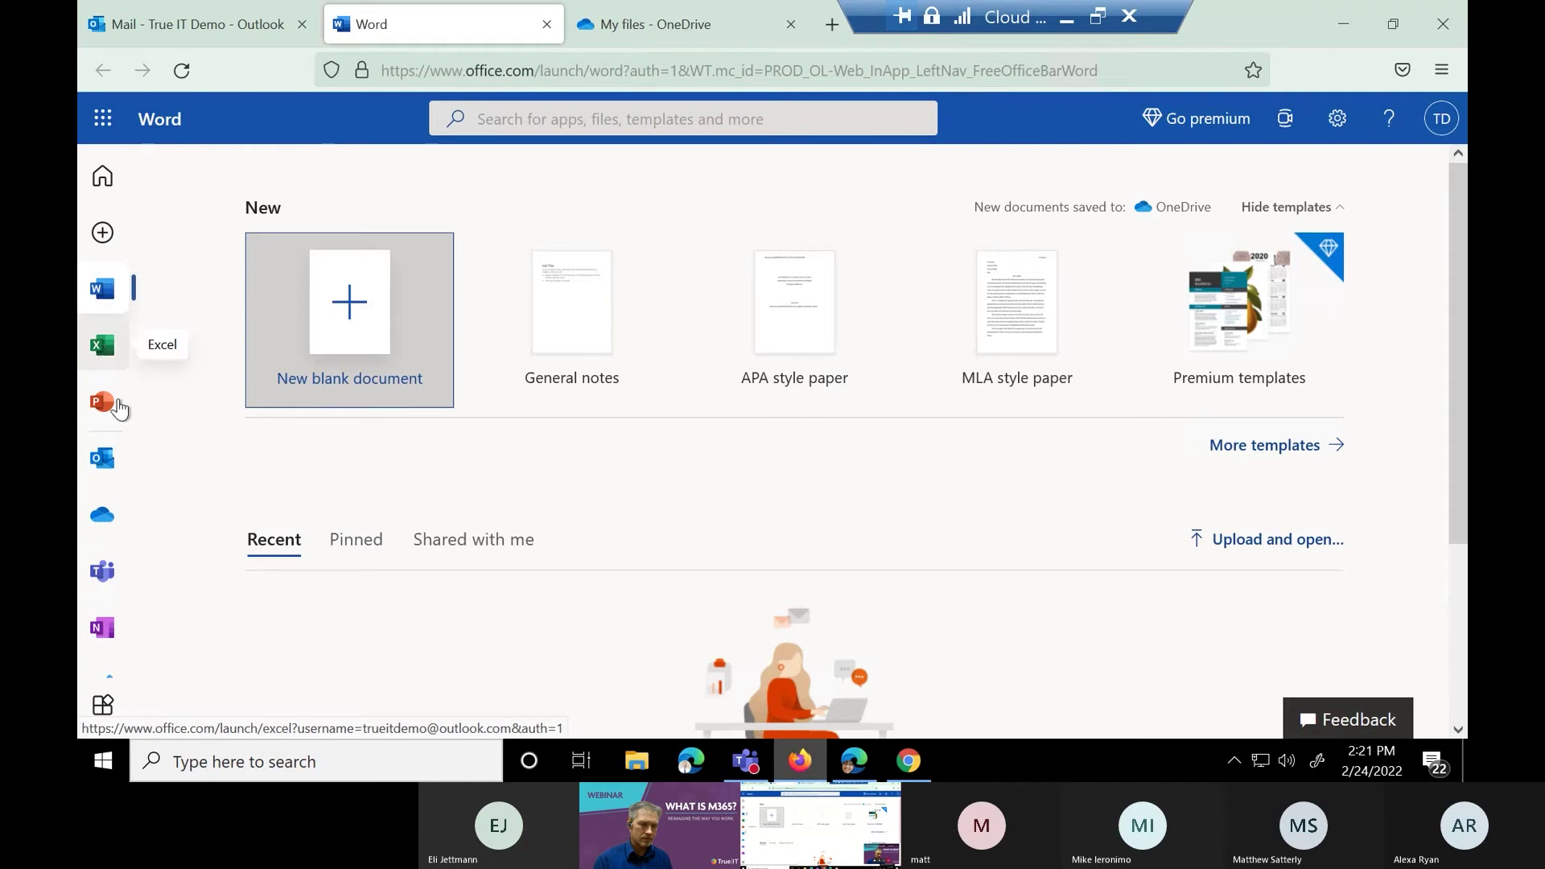
pyautogui.click(341, 361)
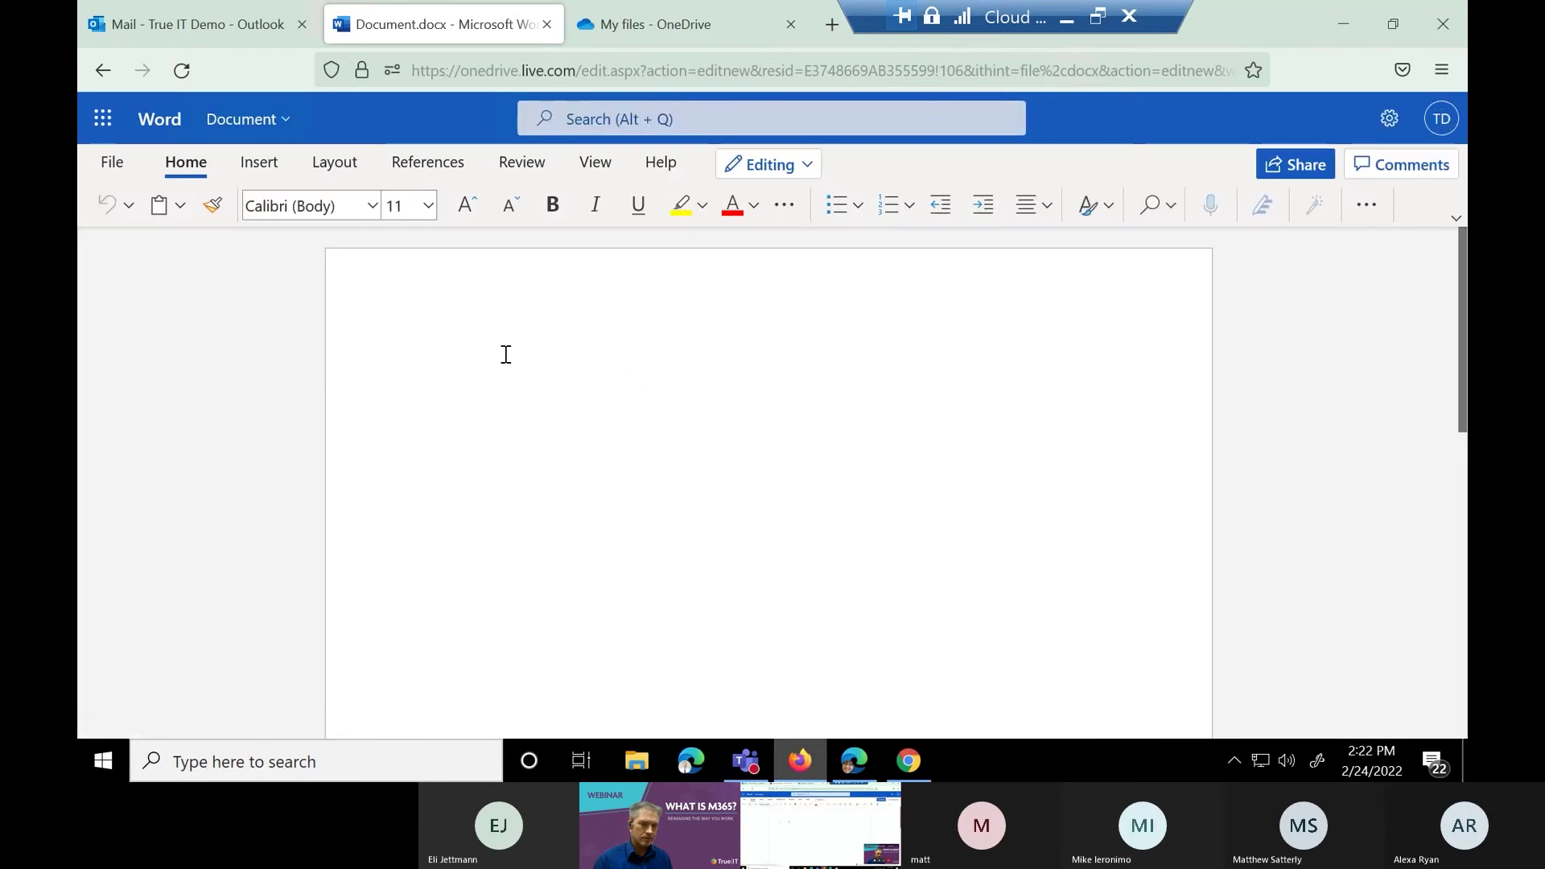
pyautogui.write('Hello ')
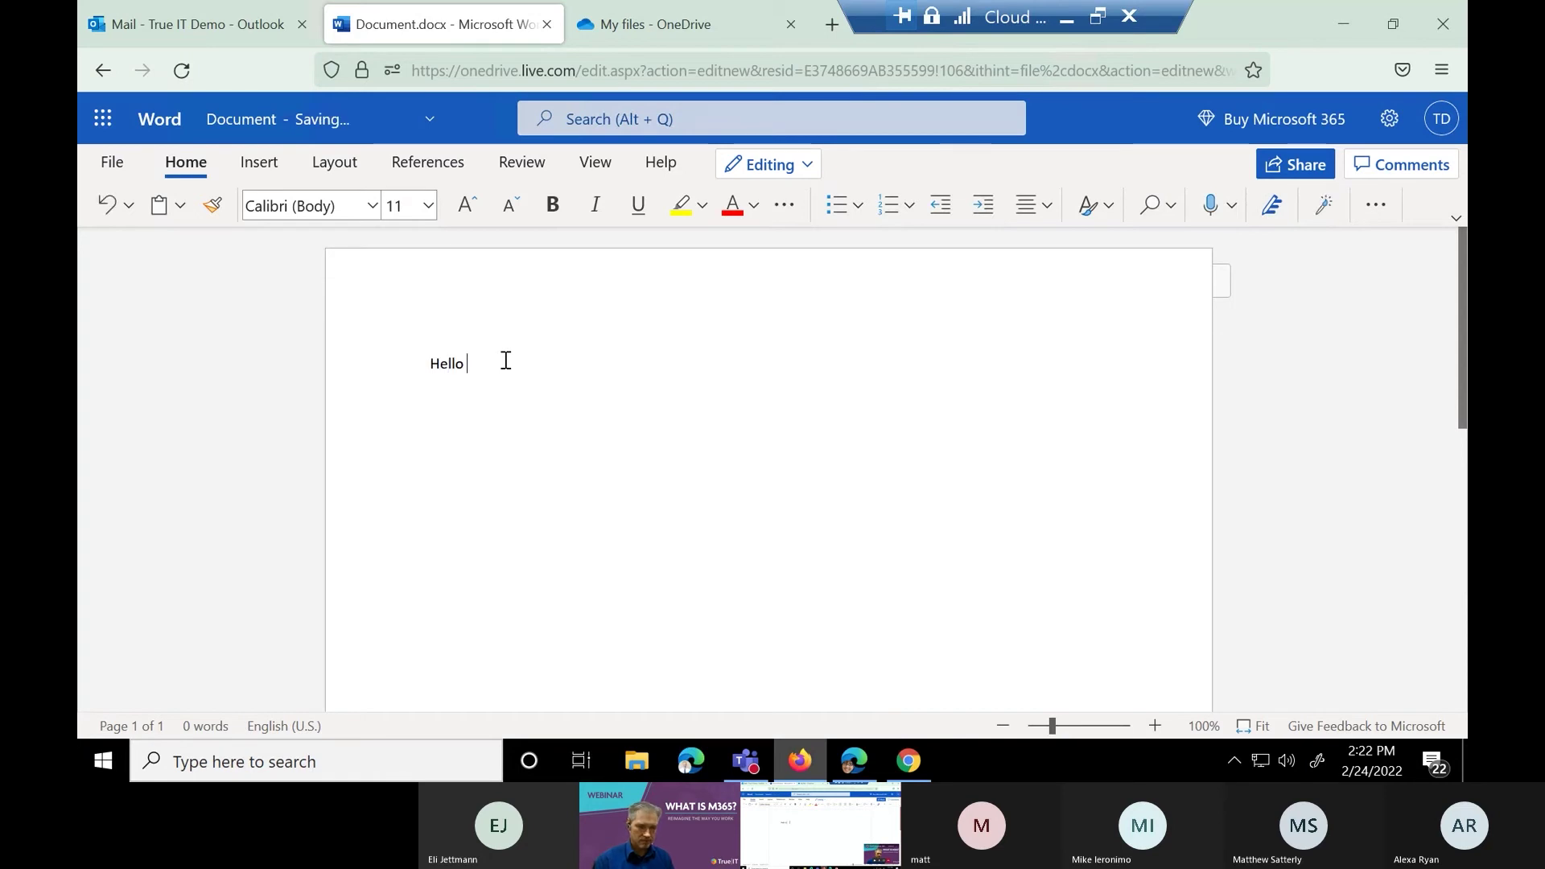
pyautogui.write('this a new docuemnt')
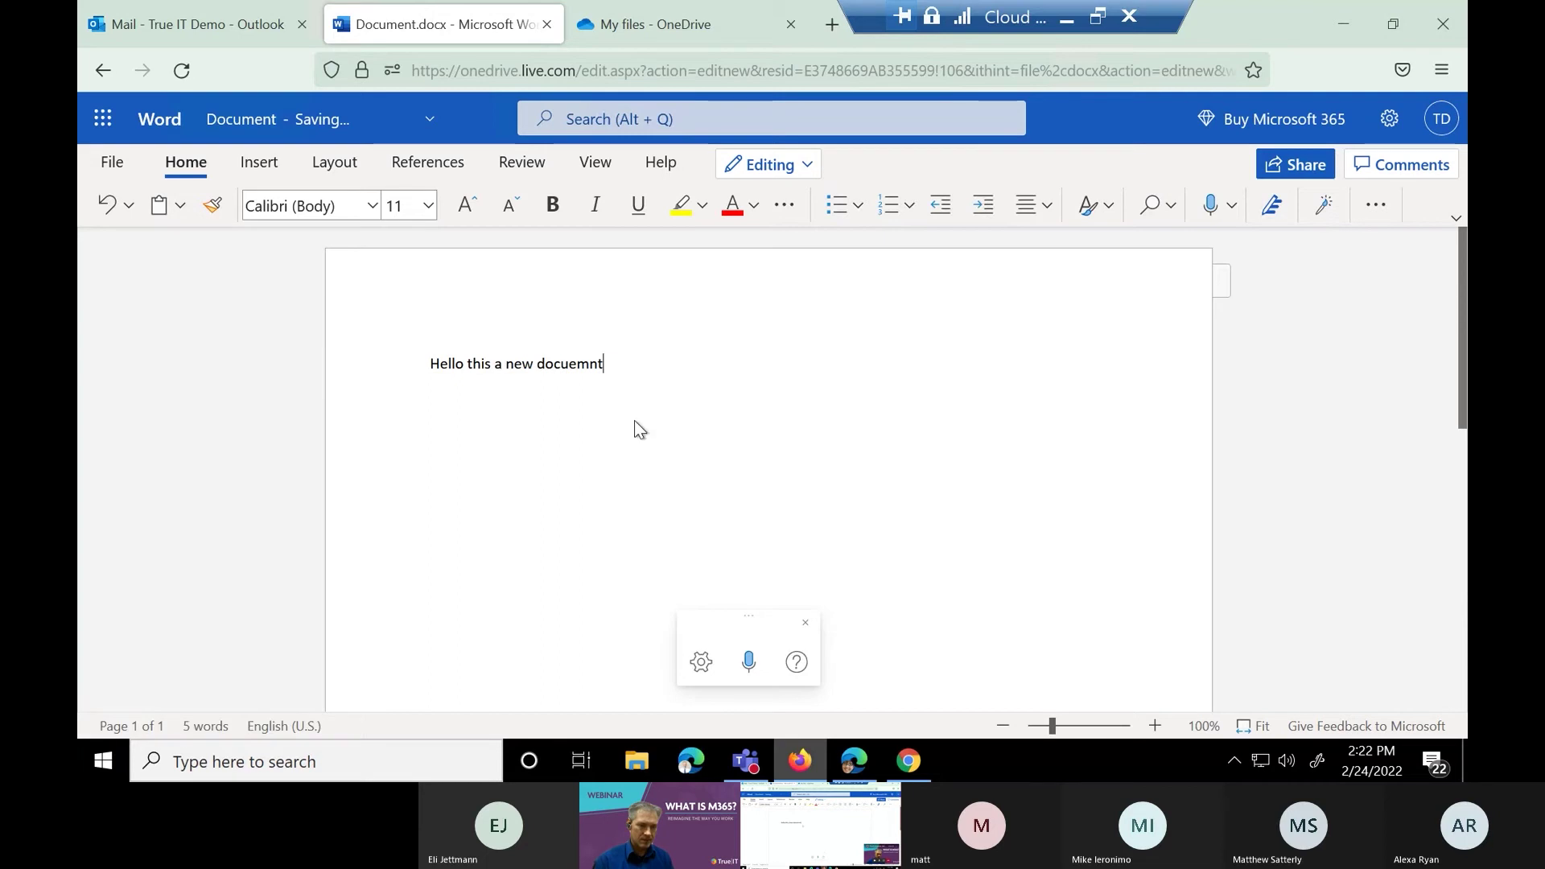
# Format the "new docu" text as bold Times New Roman, size 14, with yellow highlighting
pyautogui.moveTo(569, 364); pyautogui.dragTo(502, 364)
pyautogui.click(552, 204)
pyautogui.click(372, 206)
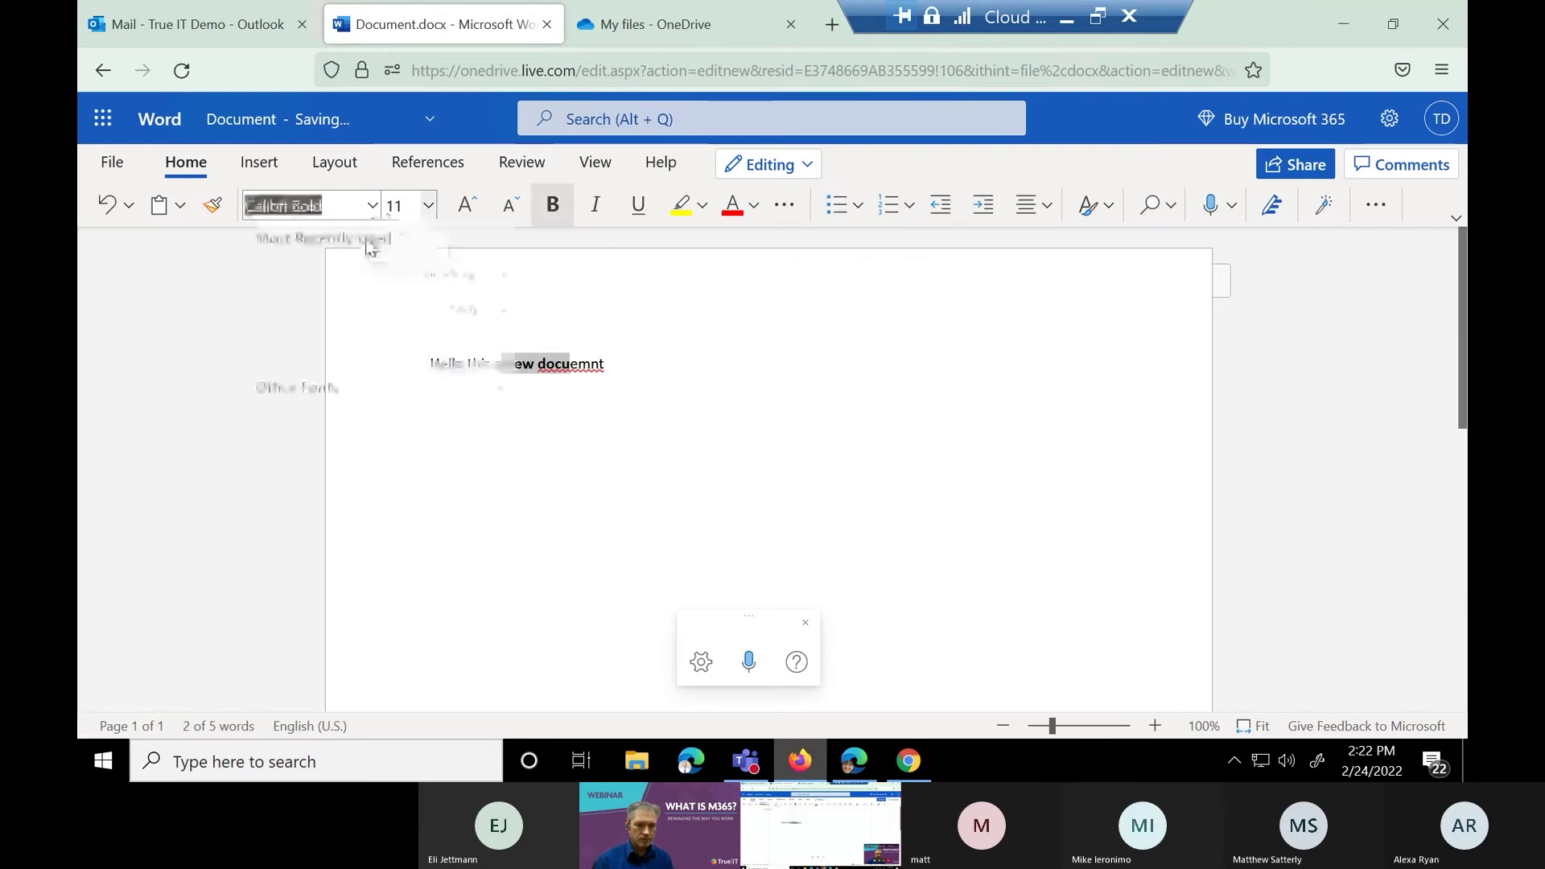
pyautogui.click(361, 357)
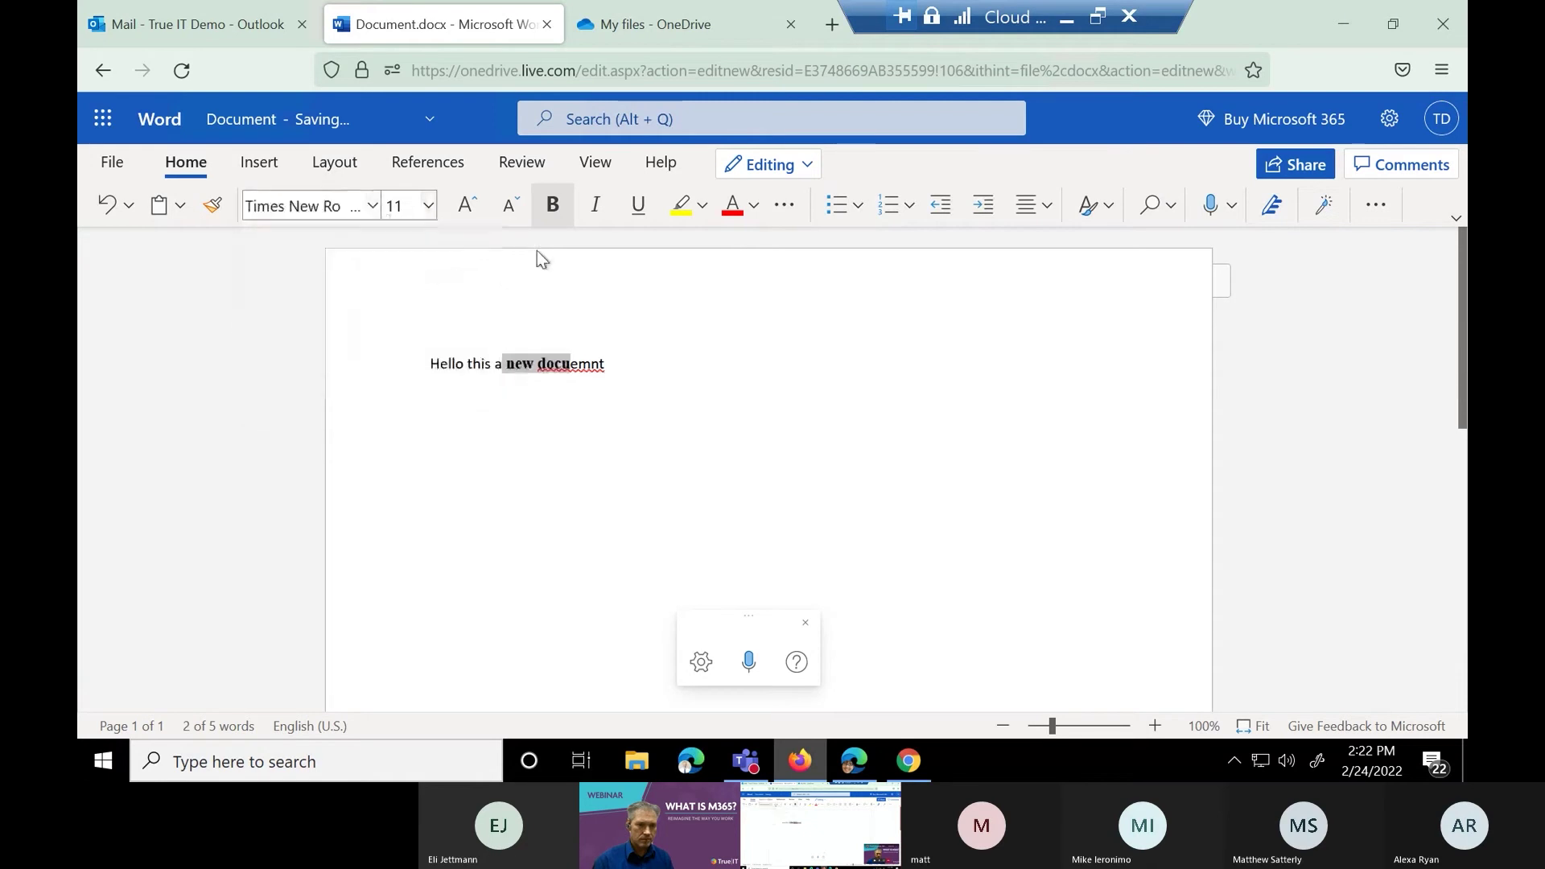
pyautogui.click(416, 197)
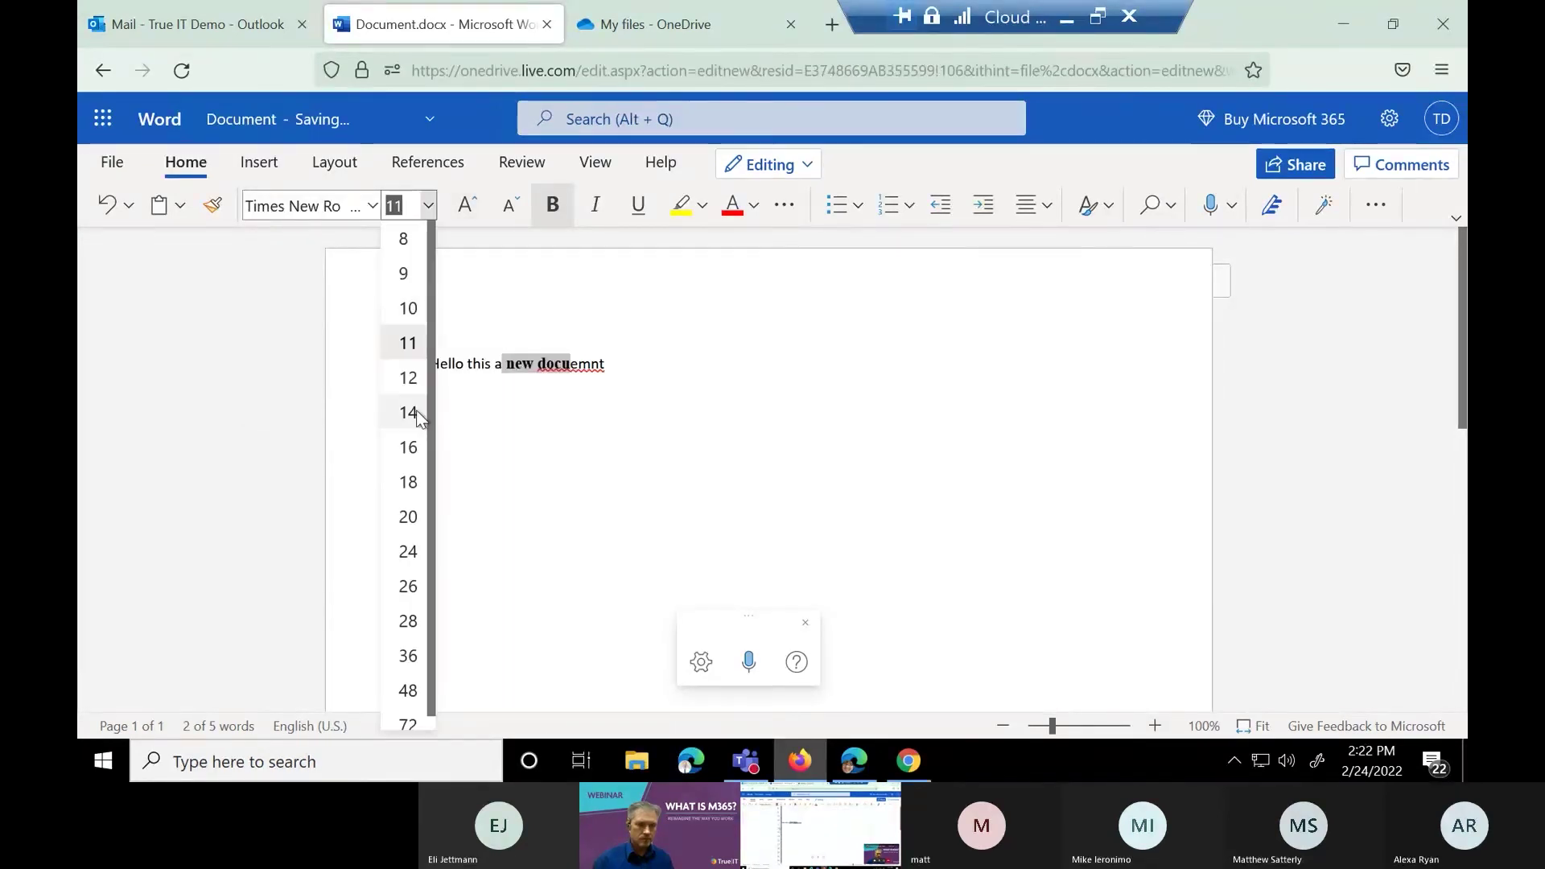
pyautogui.click(407, 411)
pyautogui.click(679, 211)
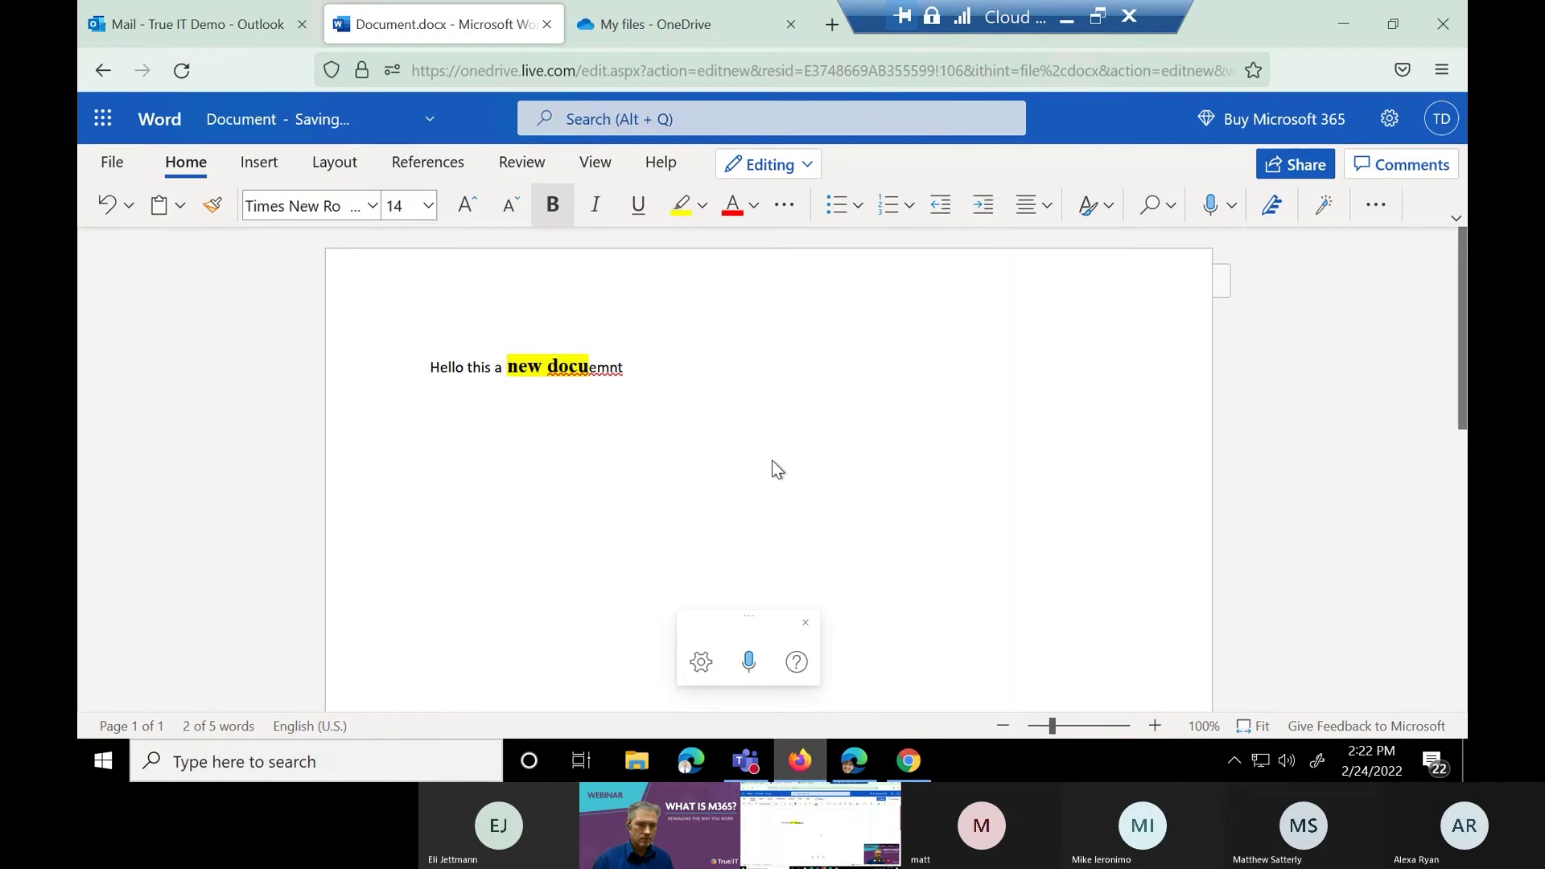
pyautogui.click(982, 434)
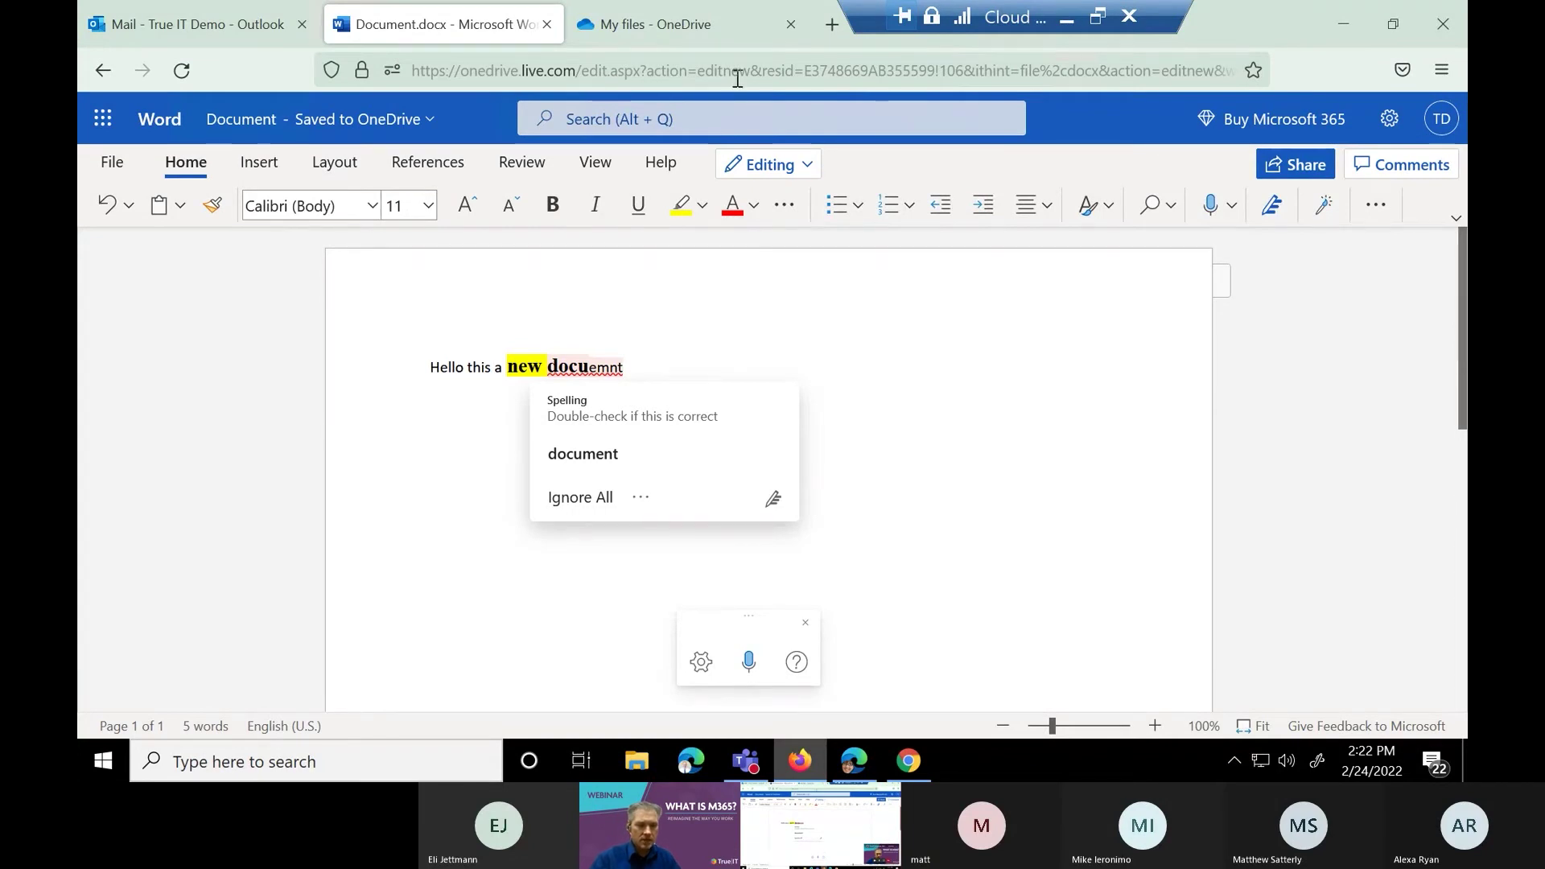
# Review the Outlook.com mailbox and the OneDrive files page, and open the Documents folder in OneDrive
pyautogui.click(234, 31)
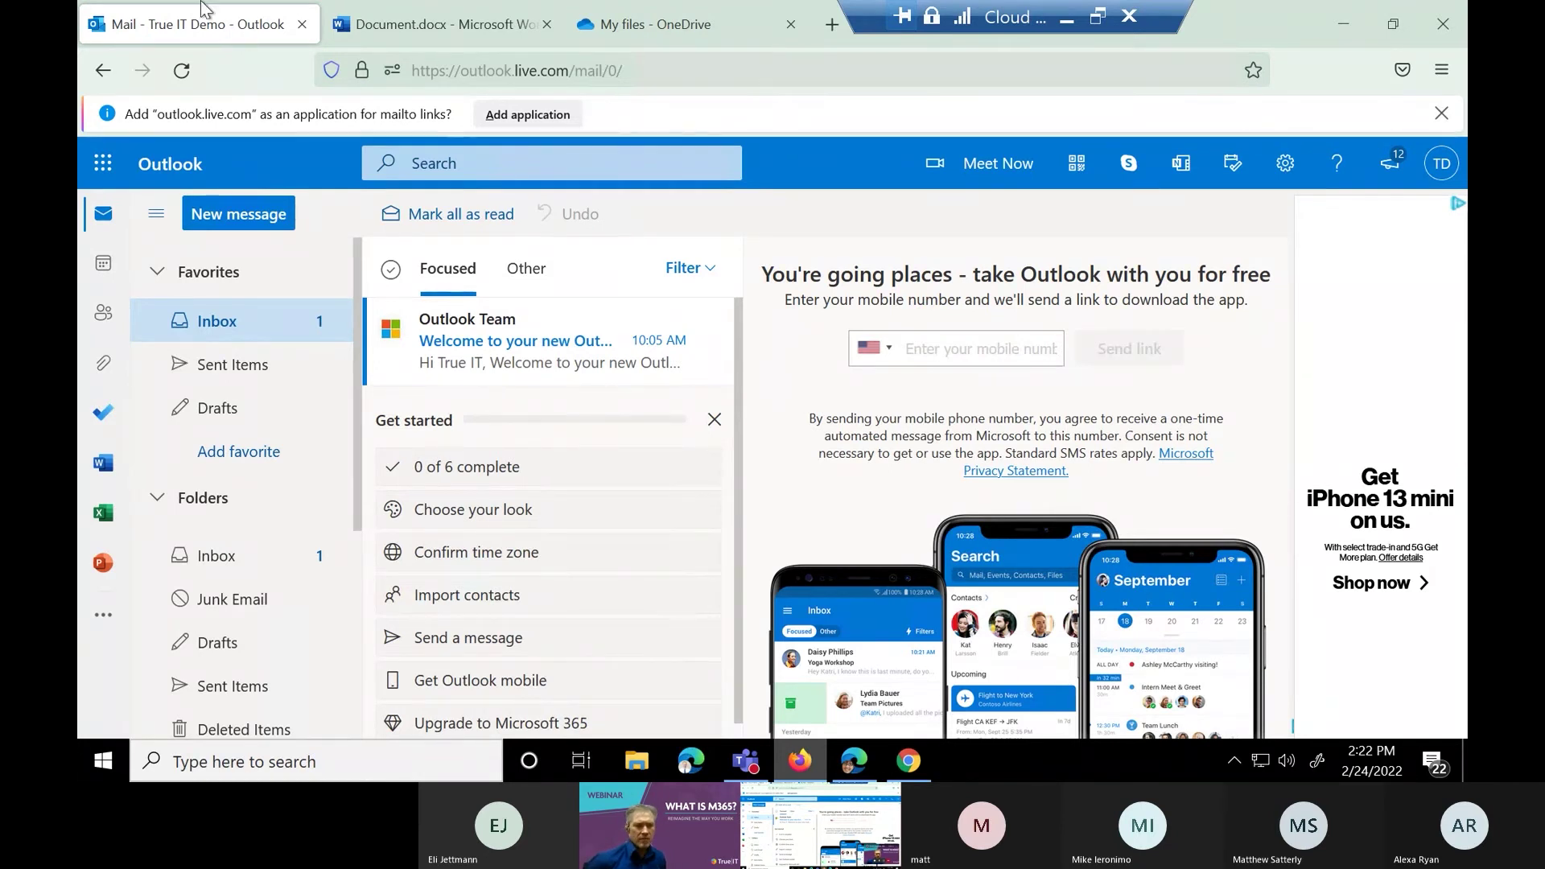
pyautogui.click(673, 22)
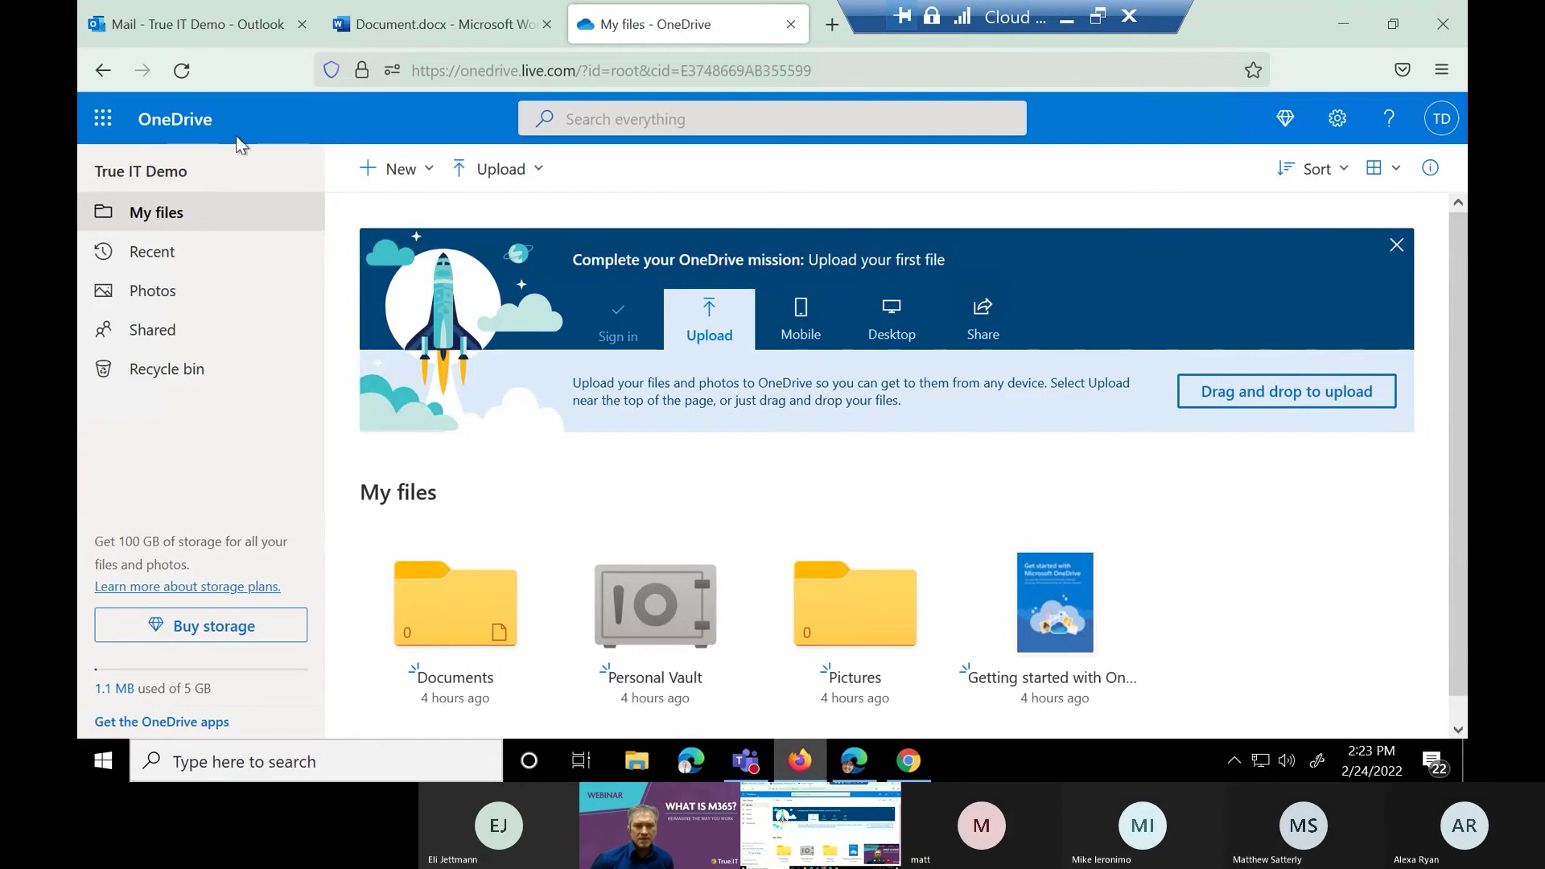
pyautogui.click(245, 22)
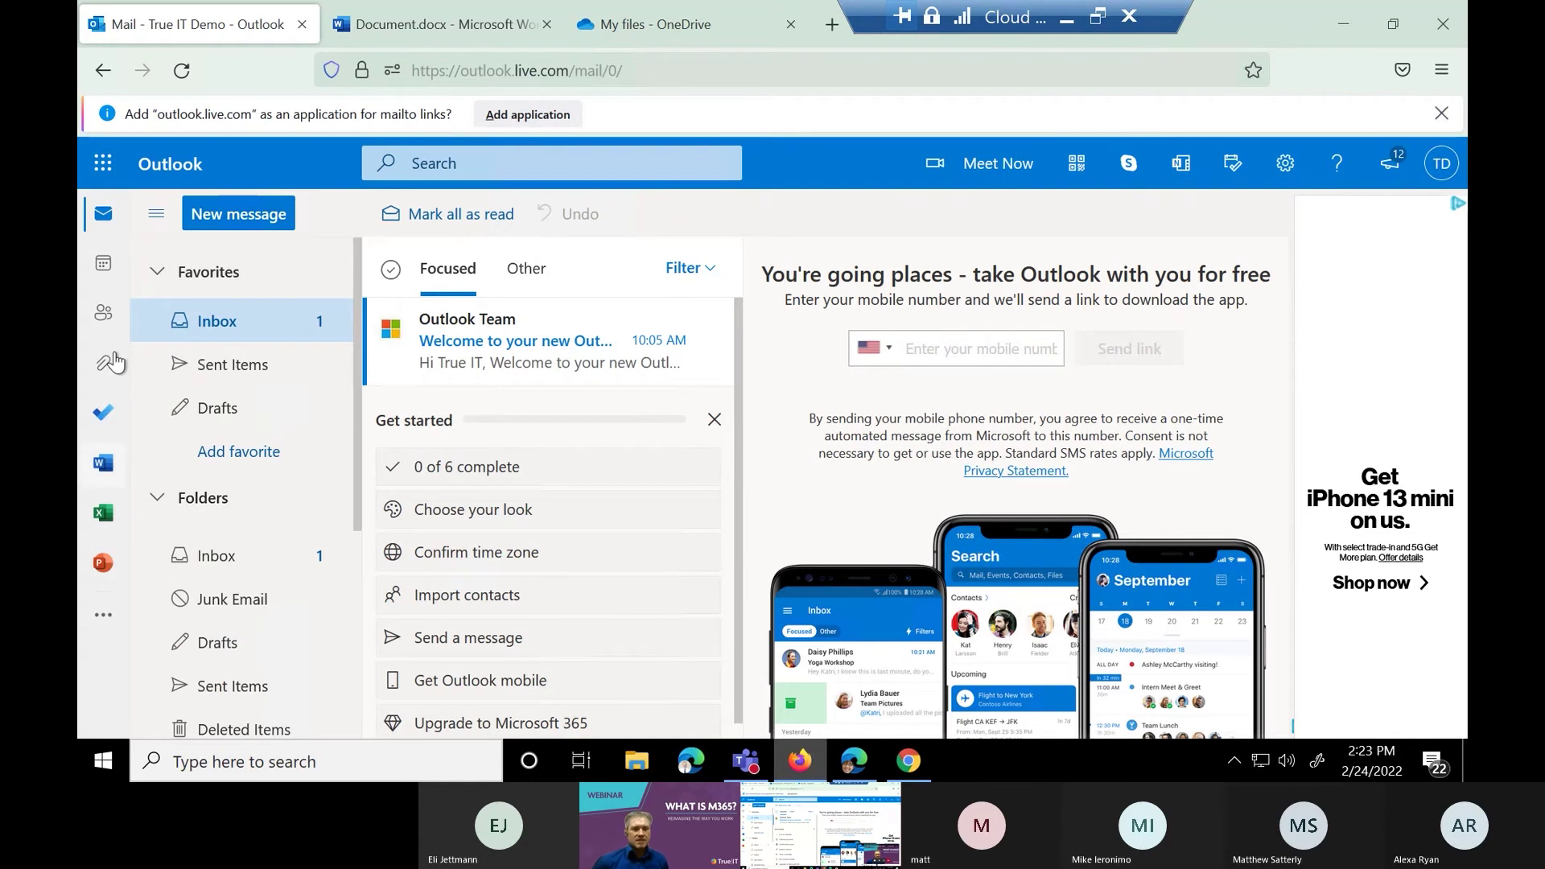
pyautogui.click(682, 34)
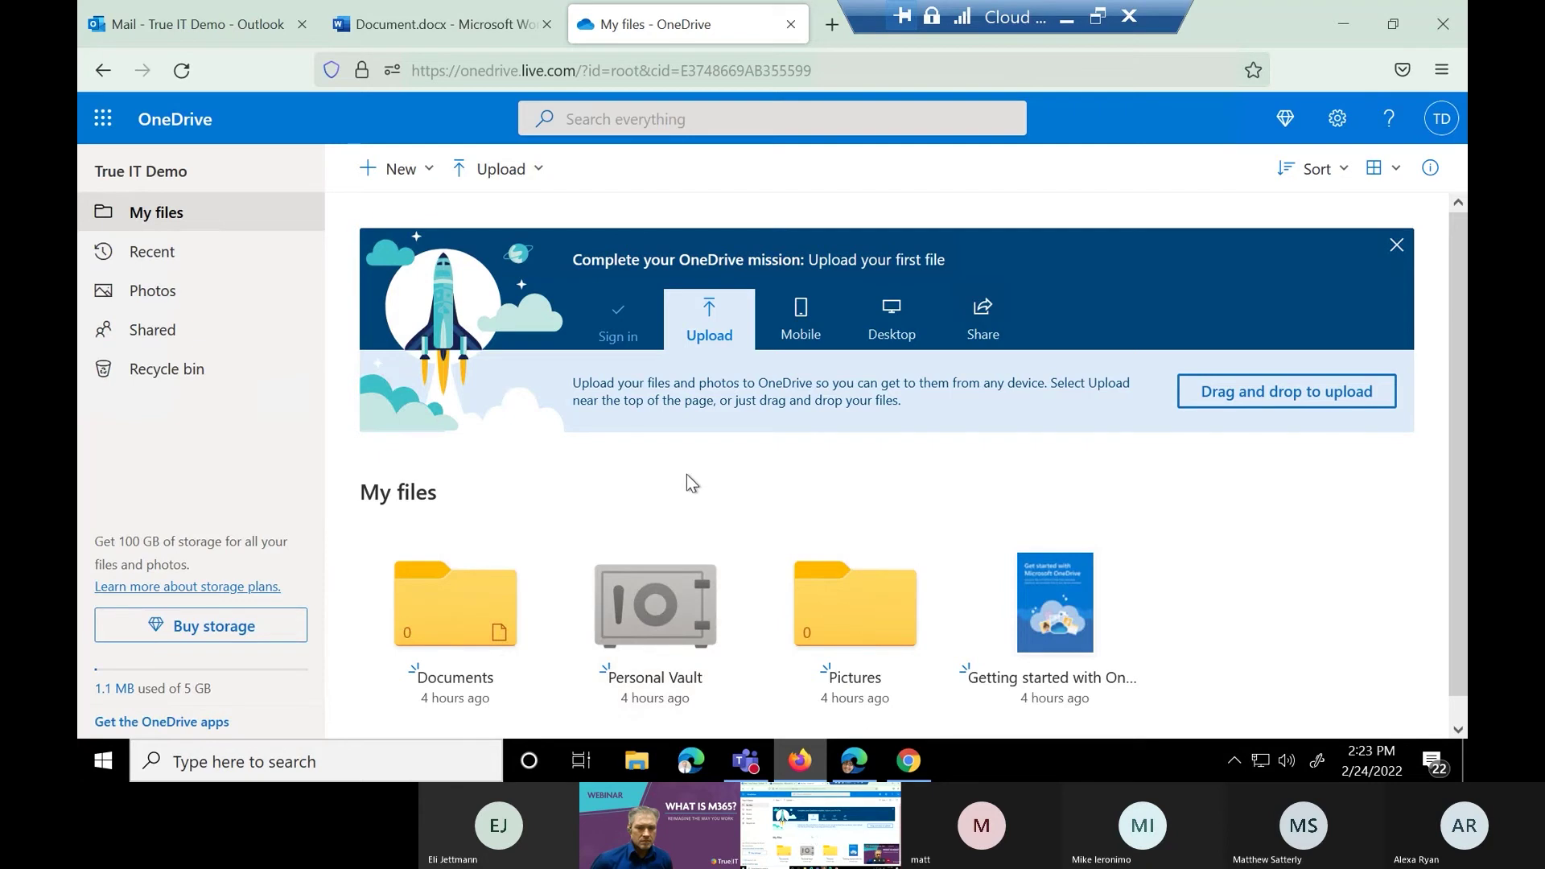
pyautogui.click(468, 622)
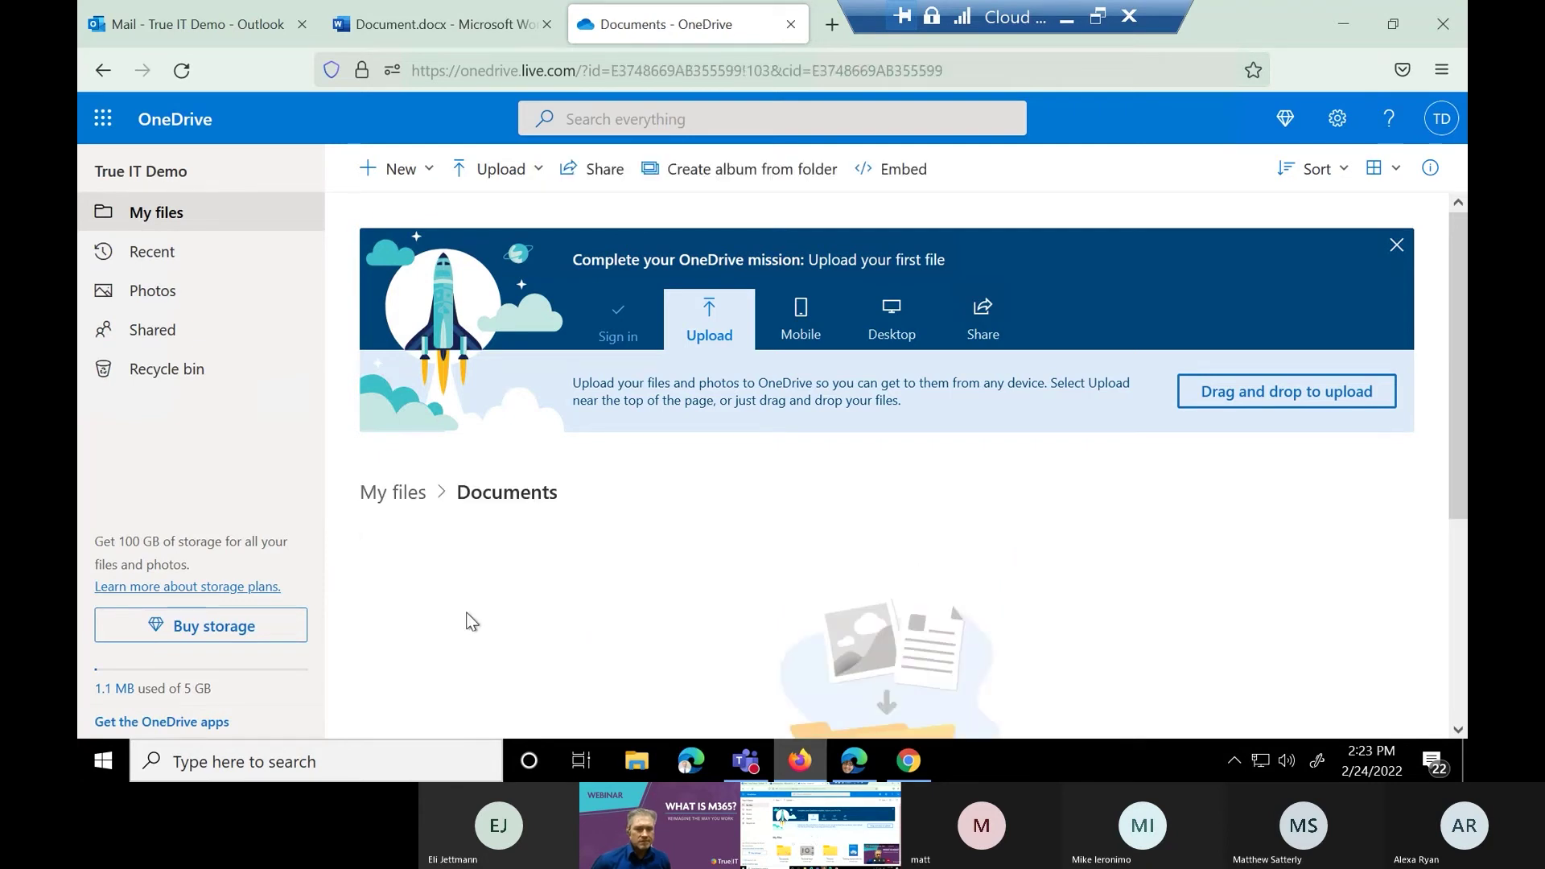
# Upload Northwind_Press_Release.docx from the desktop's Office 365 Examples folder to the OneDrive Documents folder, and minimize the folder window
pyautogui.click(1393, 25)
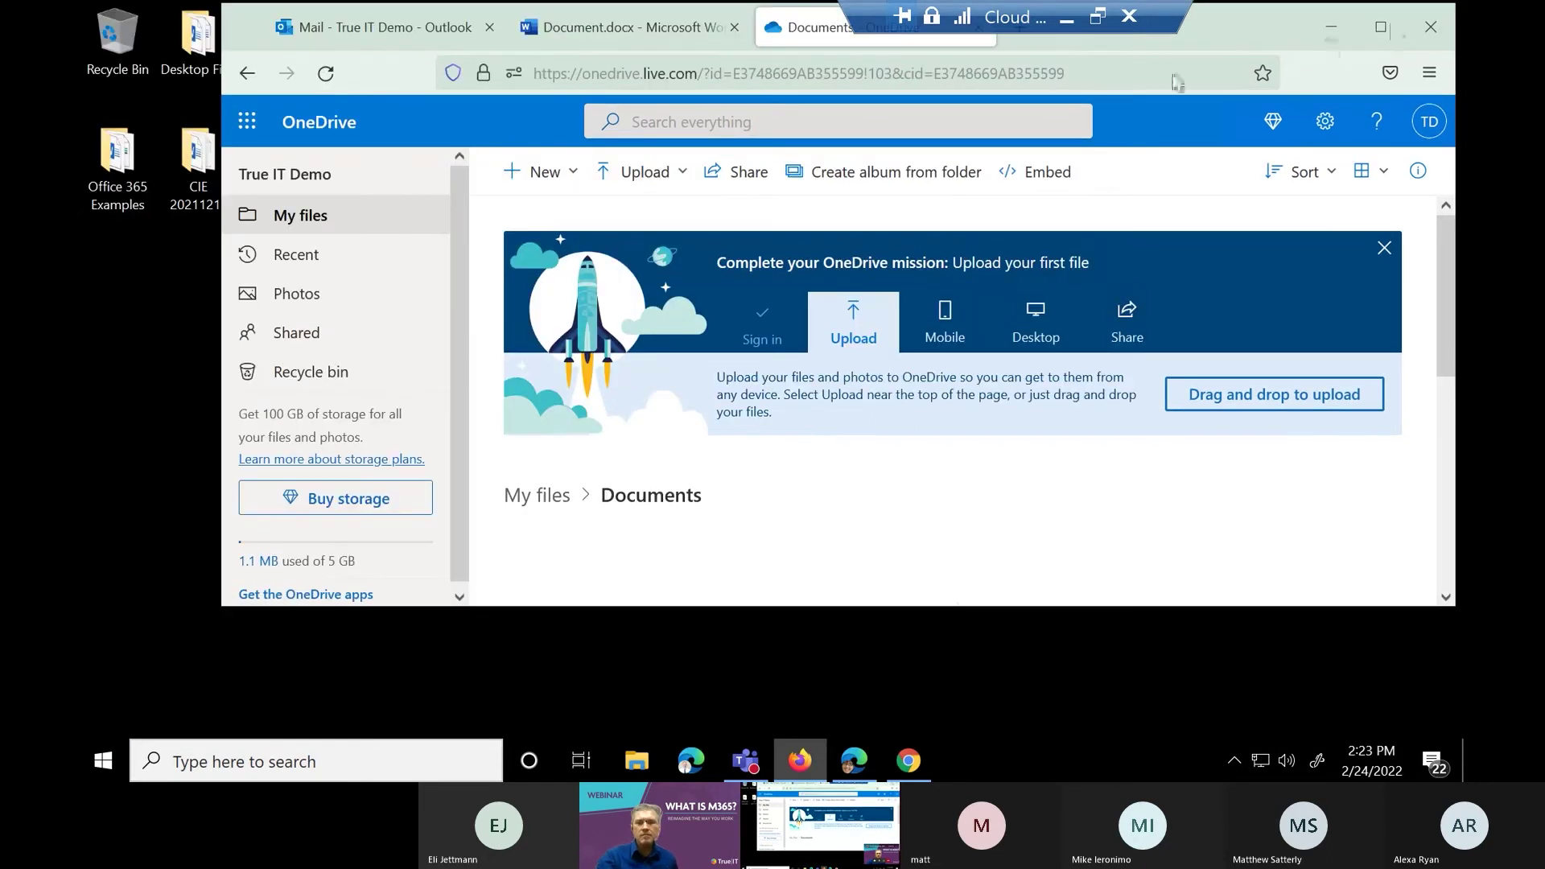
pyautogui.doubleClick(119, 157)
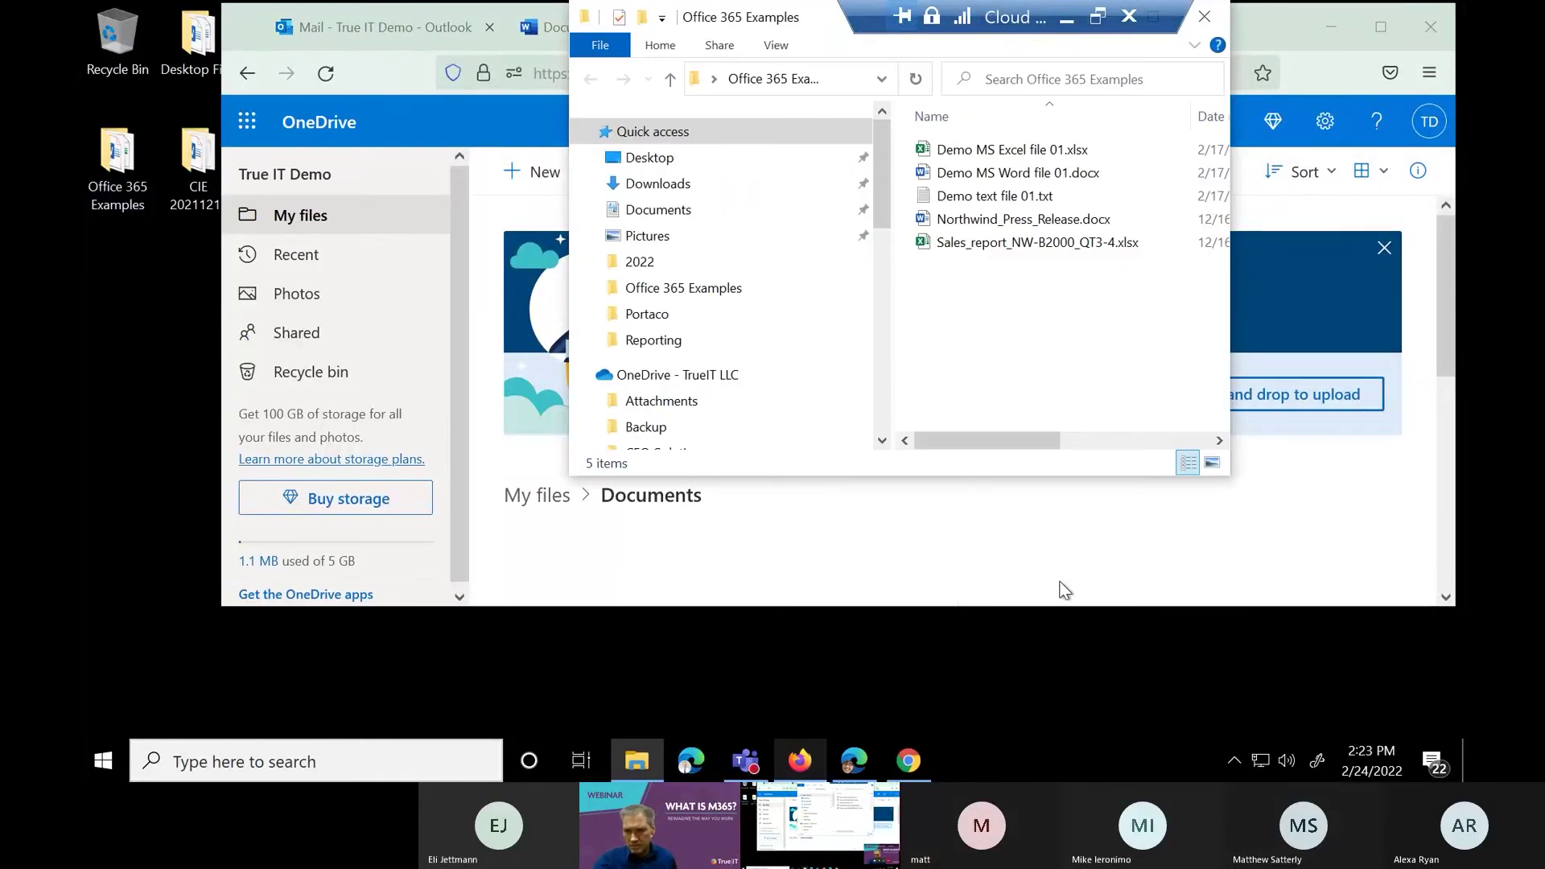
pyautogui.click(1064, 590)
pyautogui.moveTo(1450, 288); pyautogui.dragTo(1465, 460)
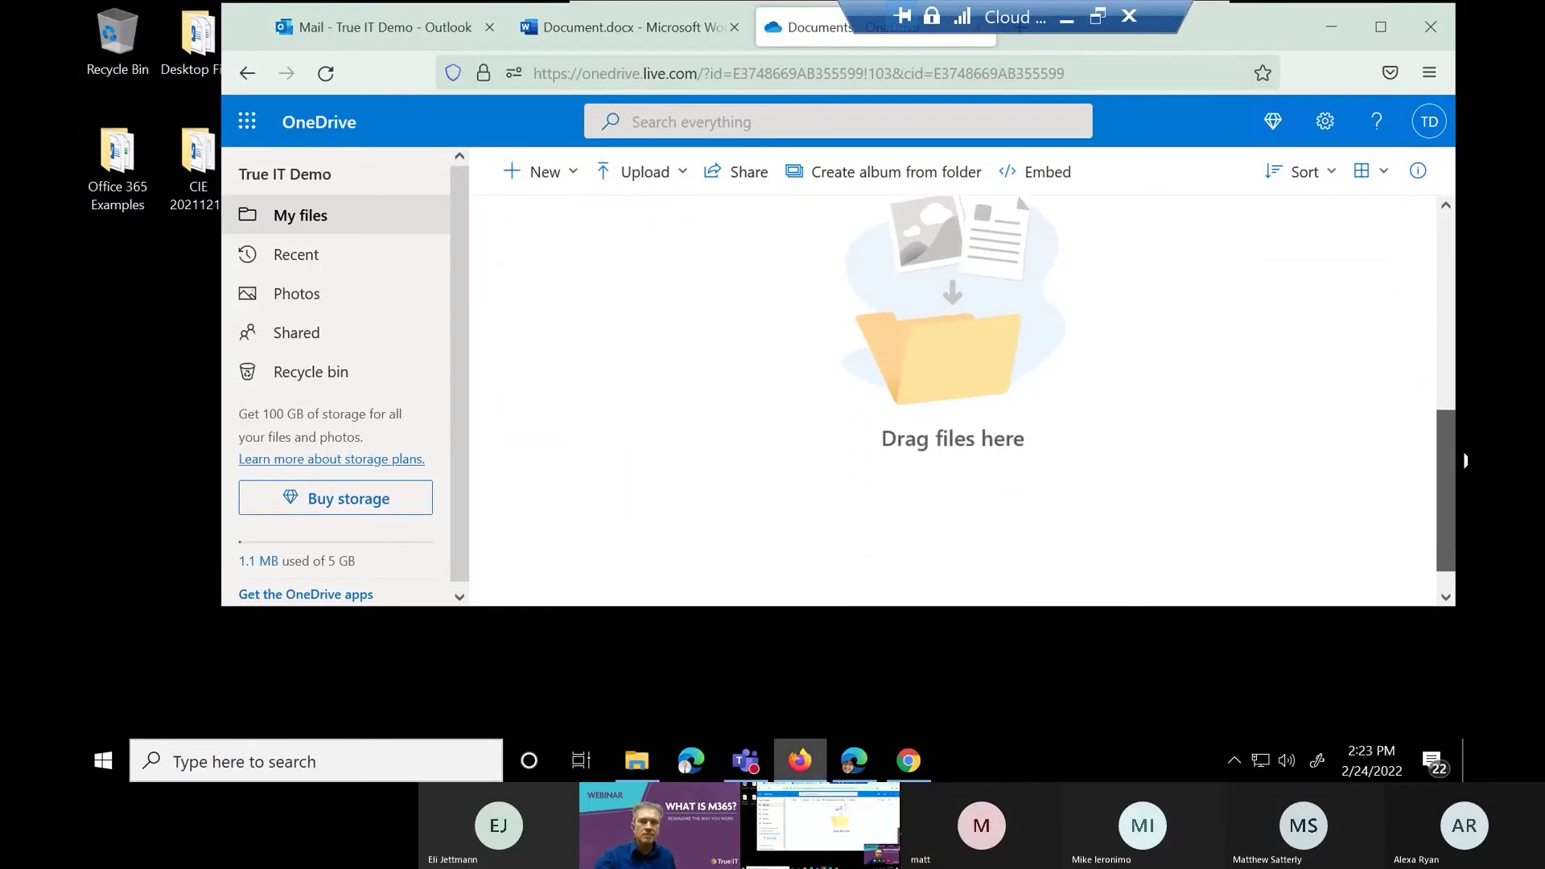
pyautogui.scroll(3, 1191, 579)
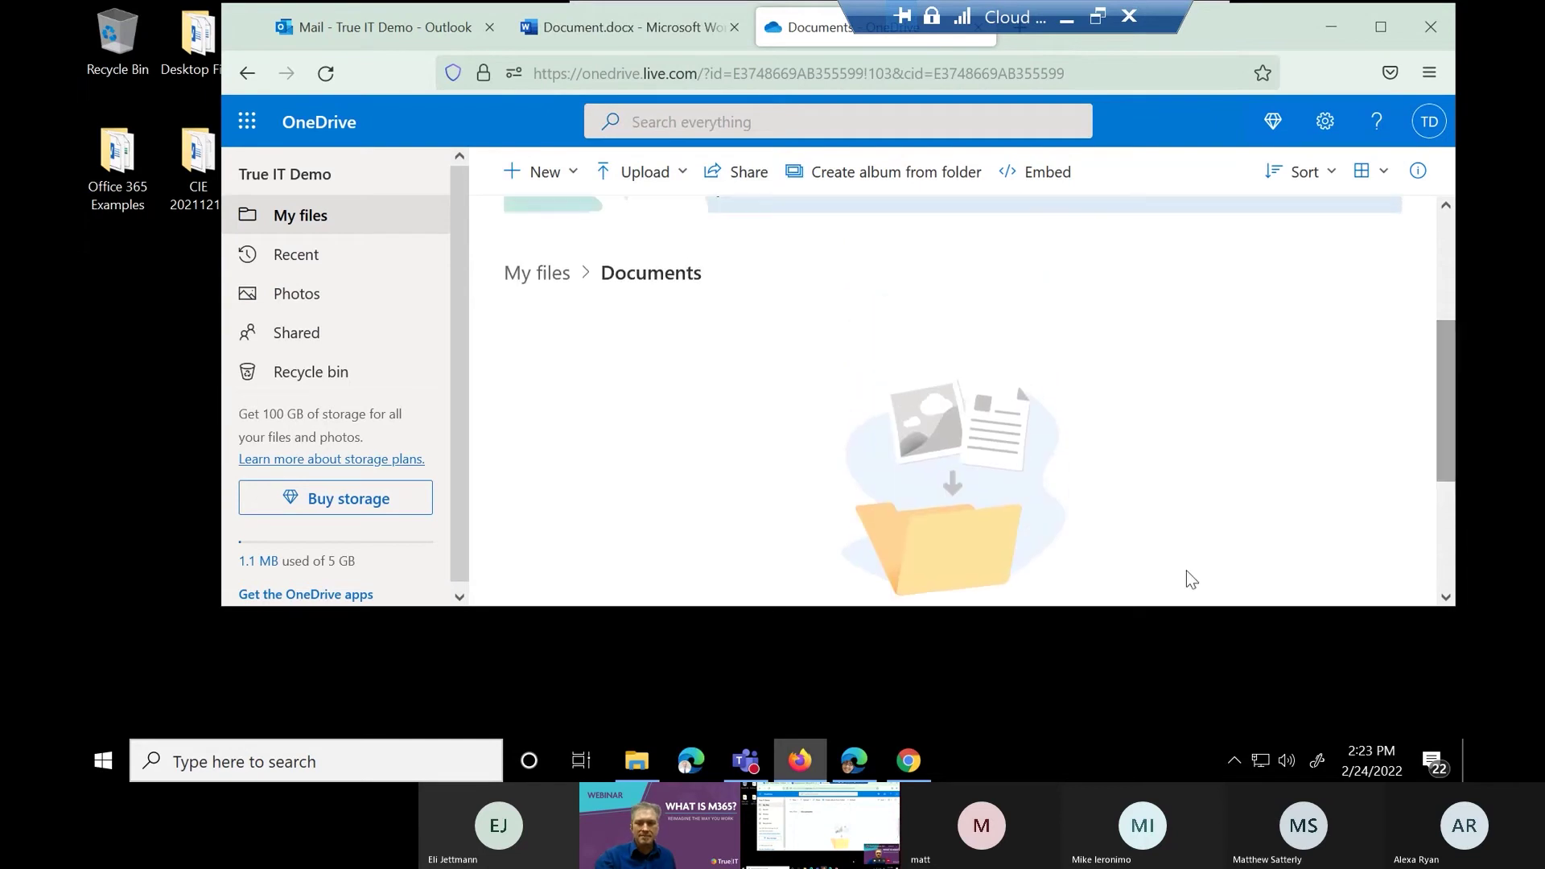
pyautogui.click(650, 760)
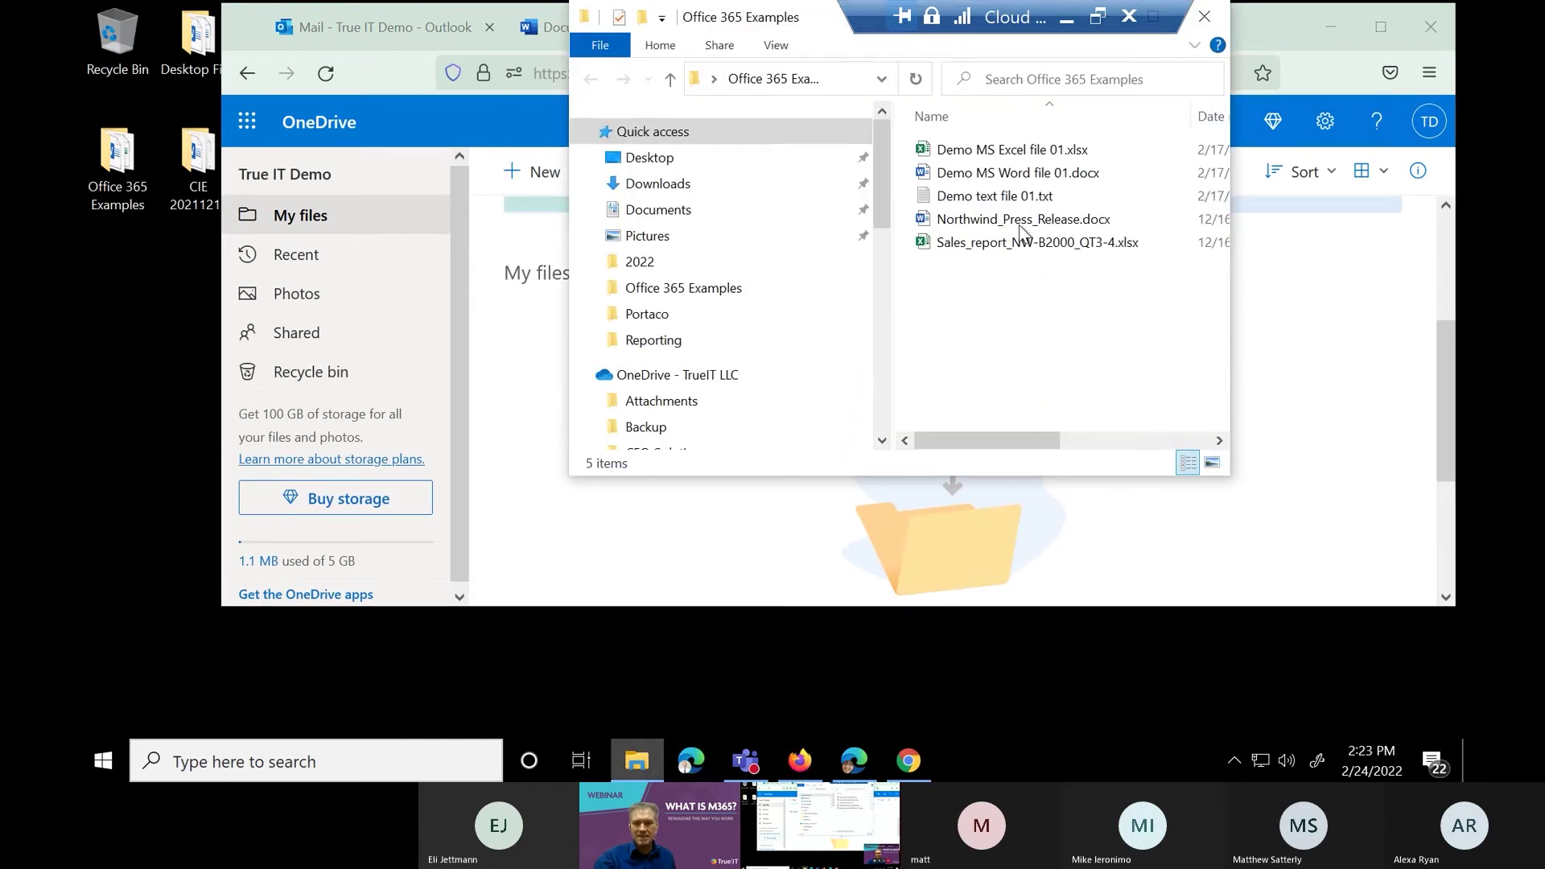
pyautogui.moveTo(1020, 228); pyautogui.dragTo(1055, 528)
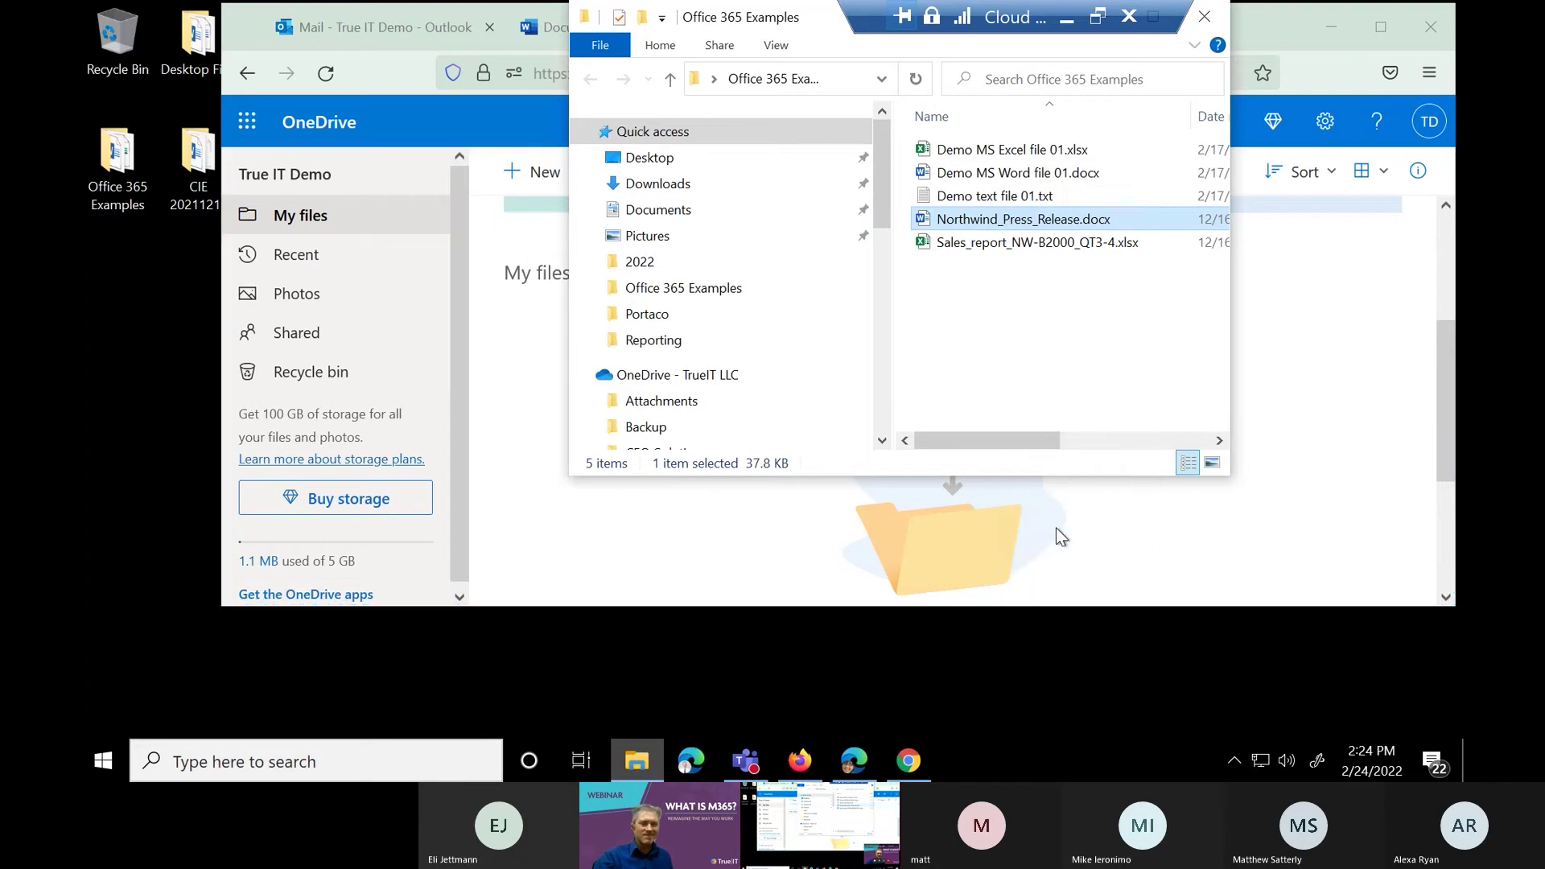
pyautogui.moveTo(822, 28); pyautogui.dragTo(675, 94)
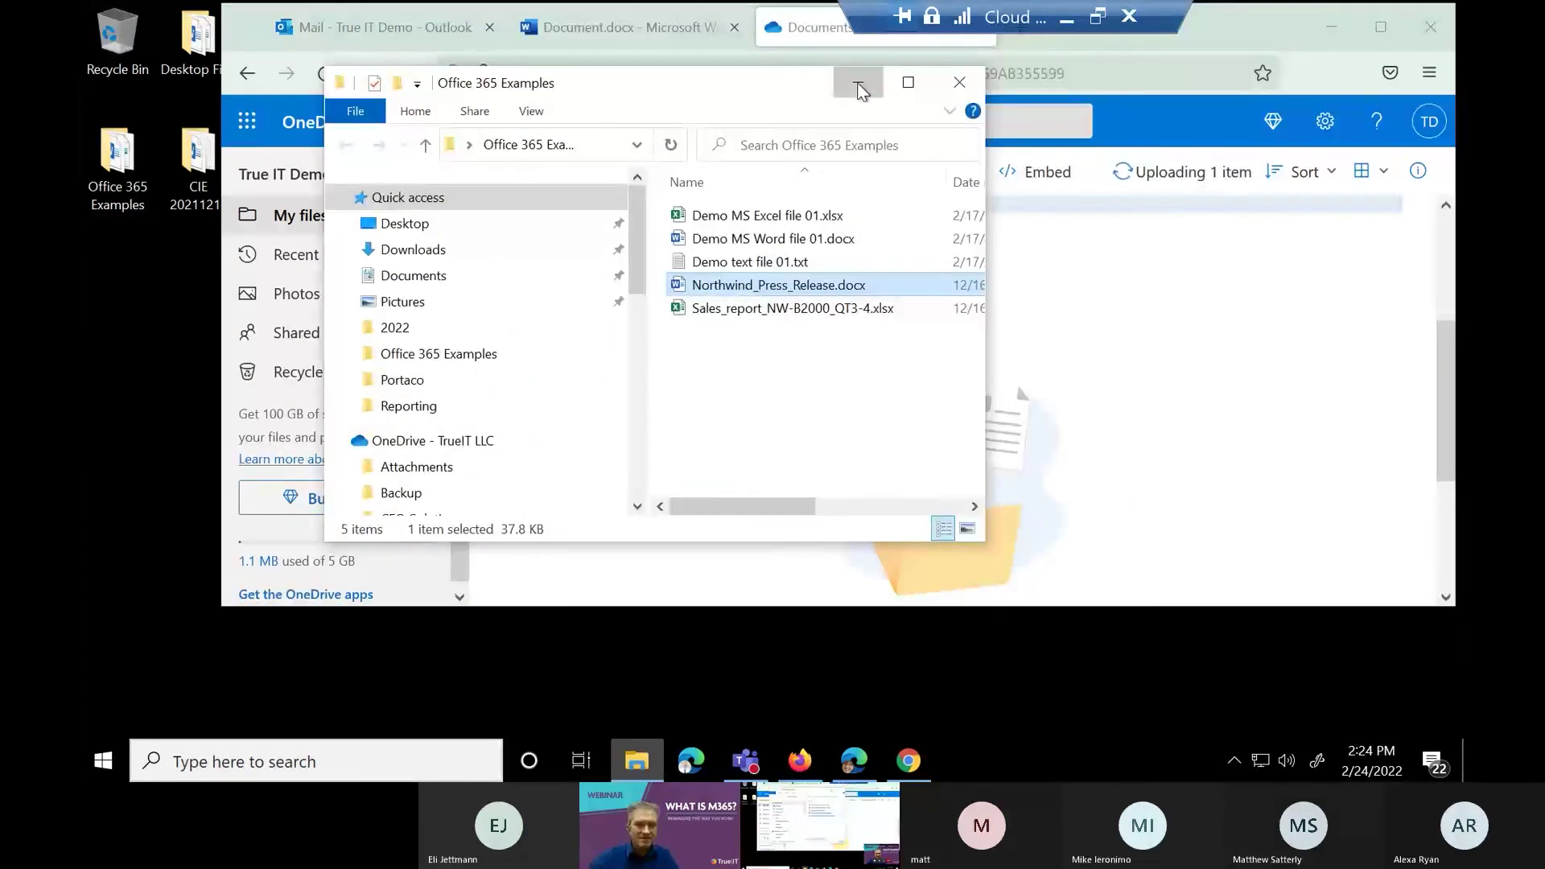
pyautogui.click(859, 82)
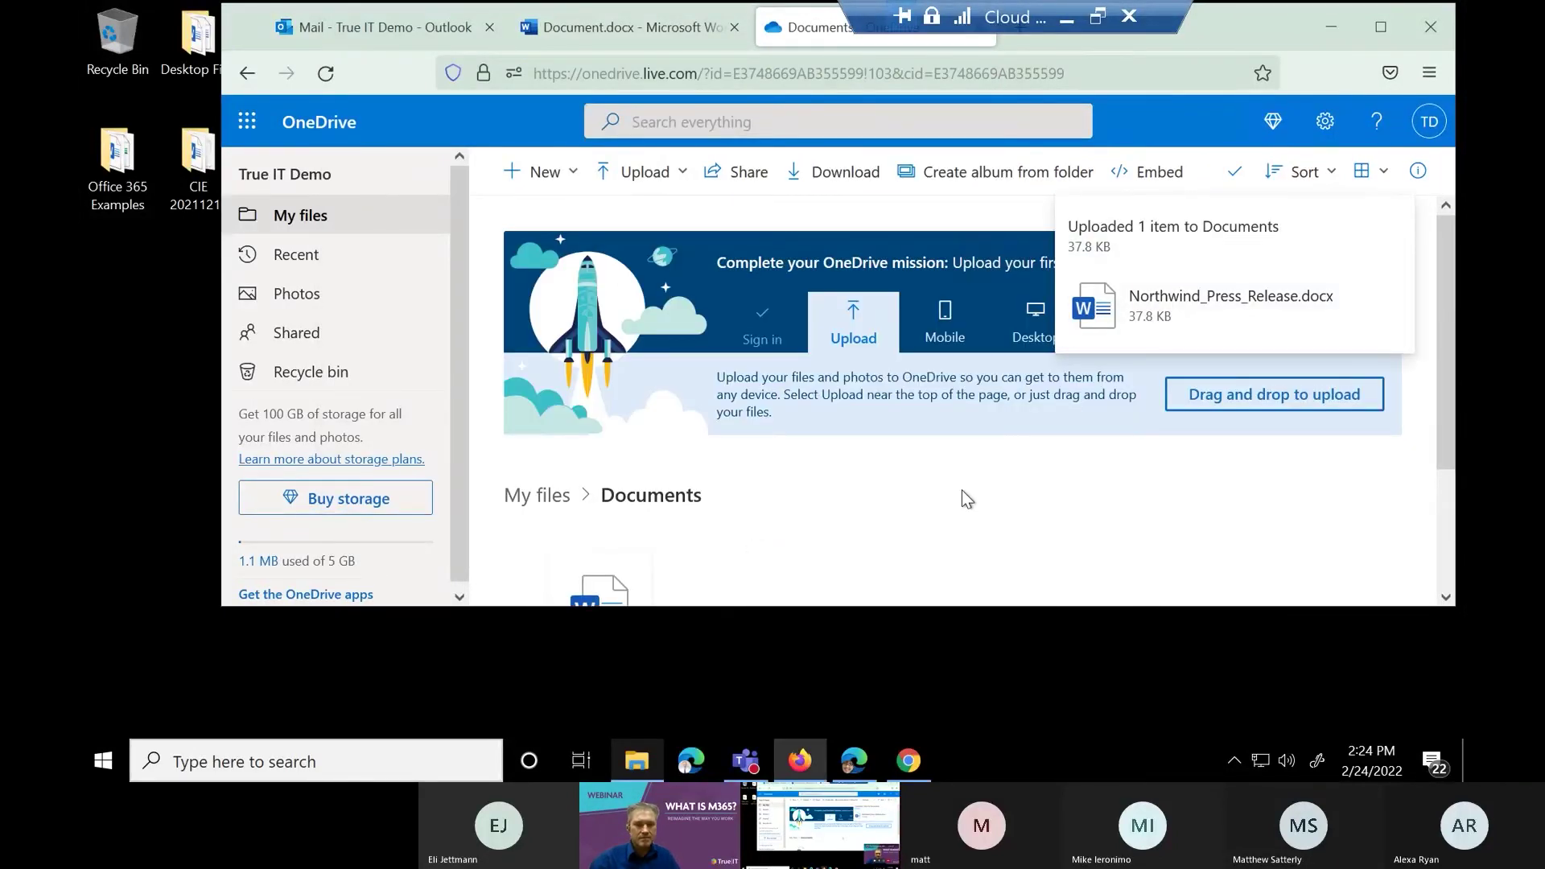
# Open the uploaded Northwind_Press_Release document in Word for the web and maximize the browser window
pyautogui.scroll(-2, 966, 494)
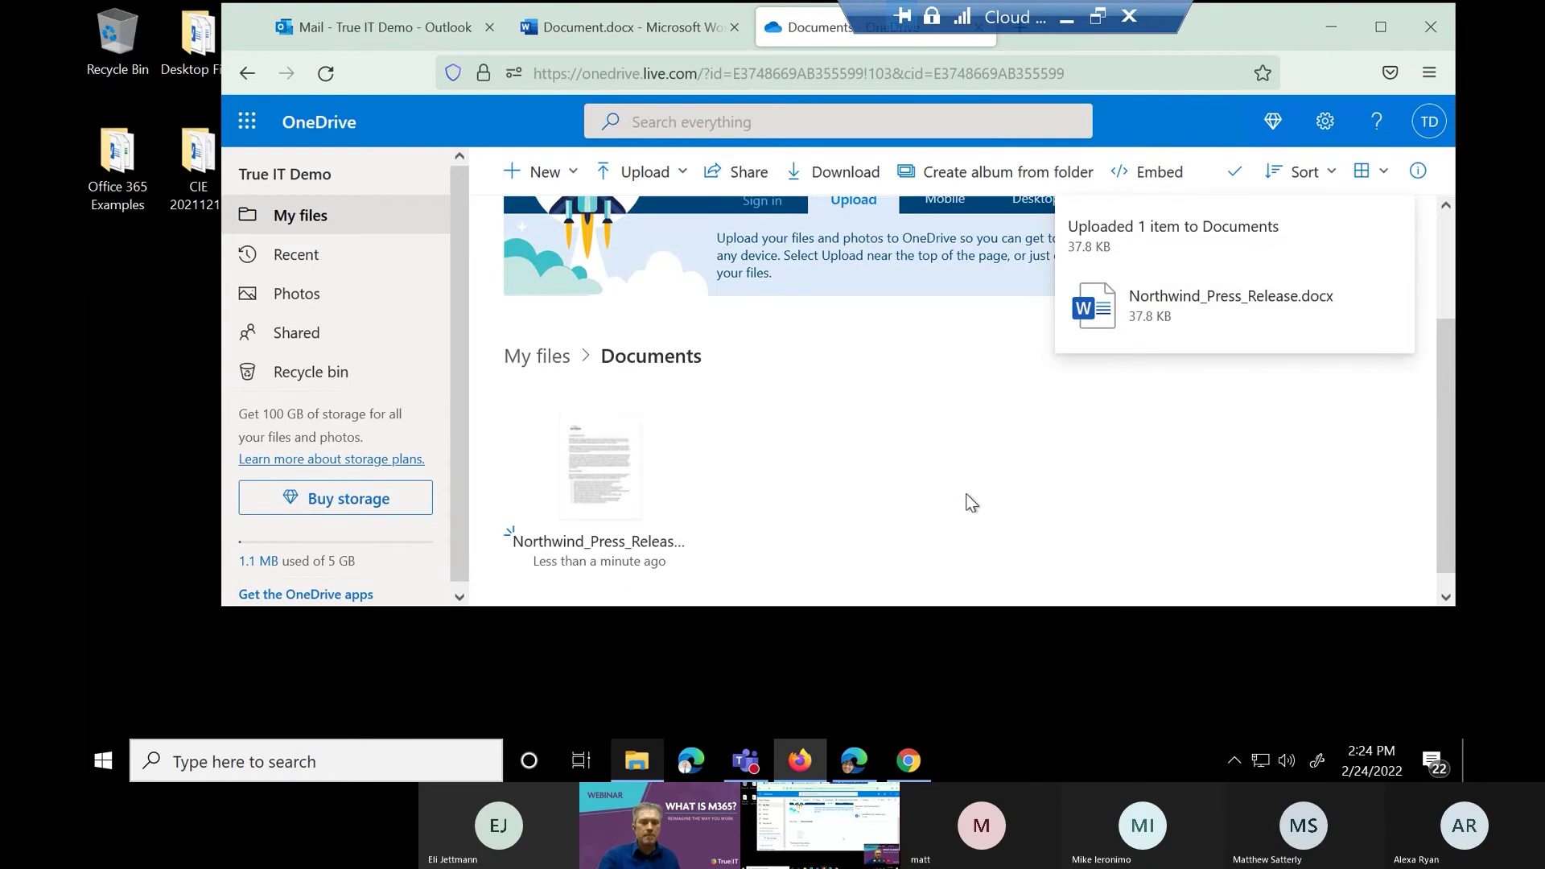
pyautogui.click(616, 478)
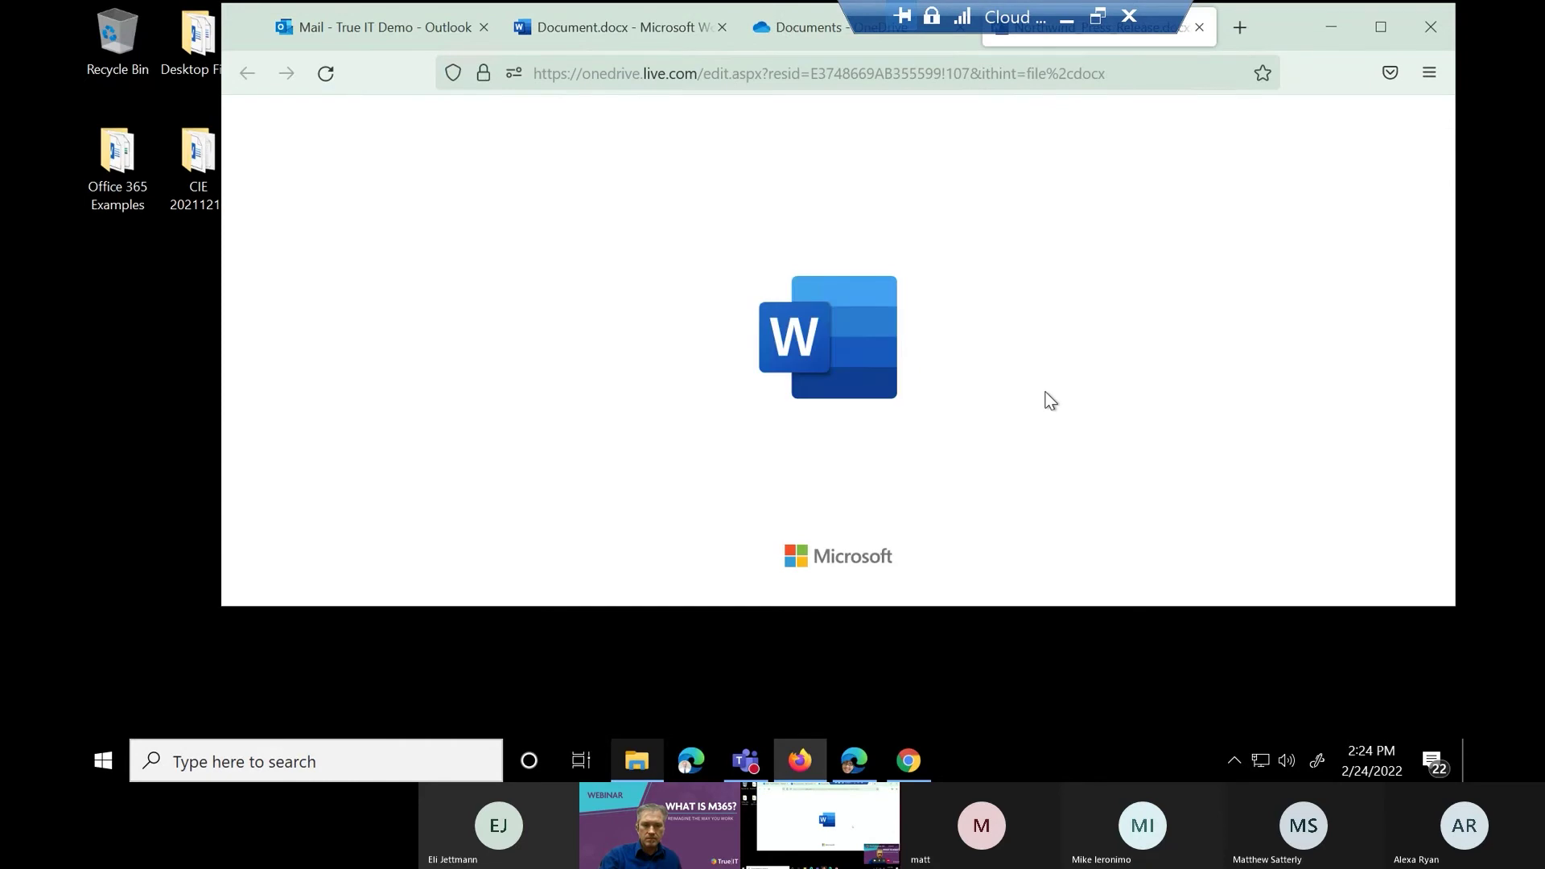
pyautogui.click(1378, 28)
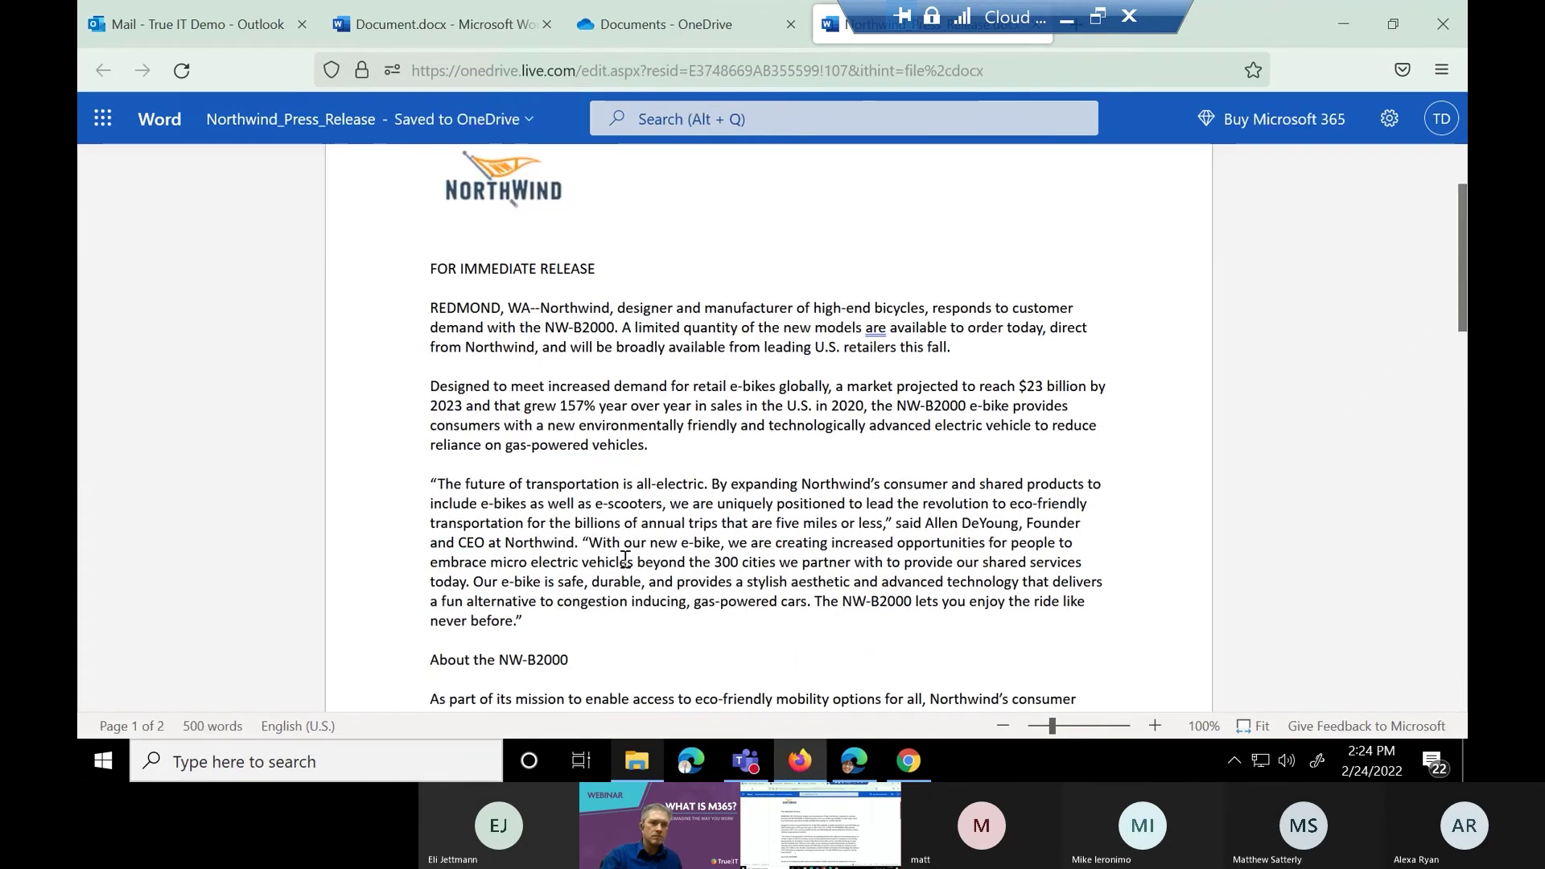
# Append "– It is the best bike ever!" to the "About the NW-B2000" heading in the press release
pyautogui.click(587, 662)
pyautogui.write('NW-B2000 – It is the best bike ever!')
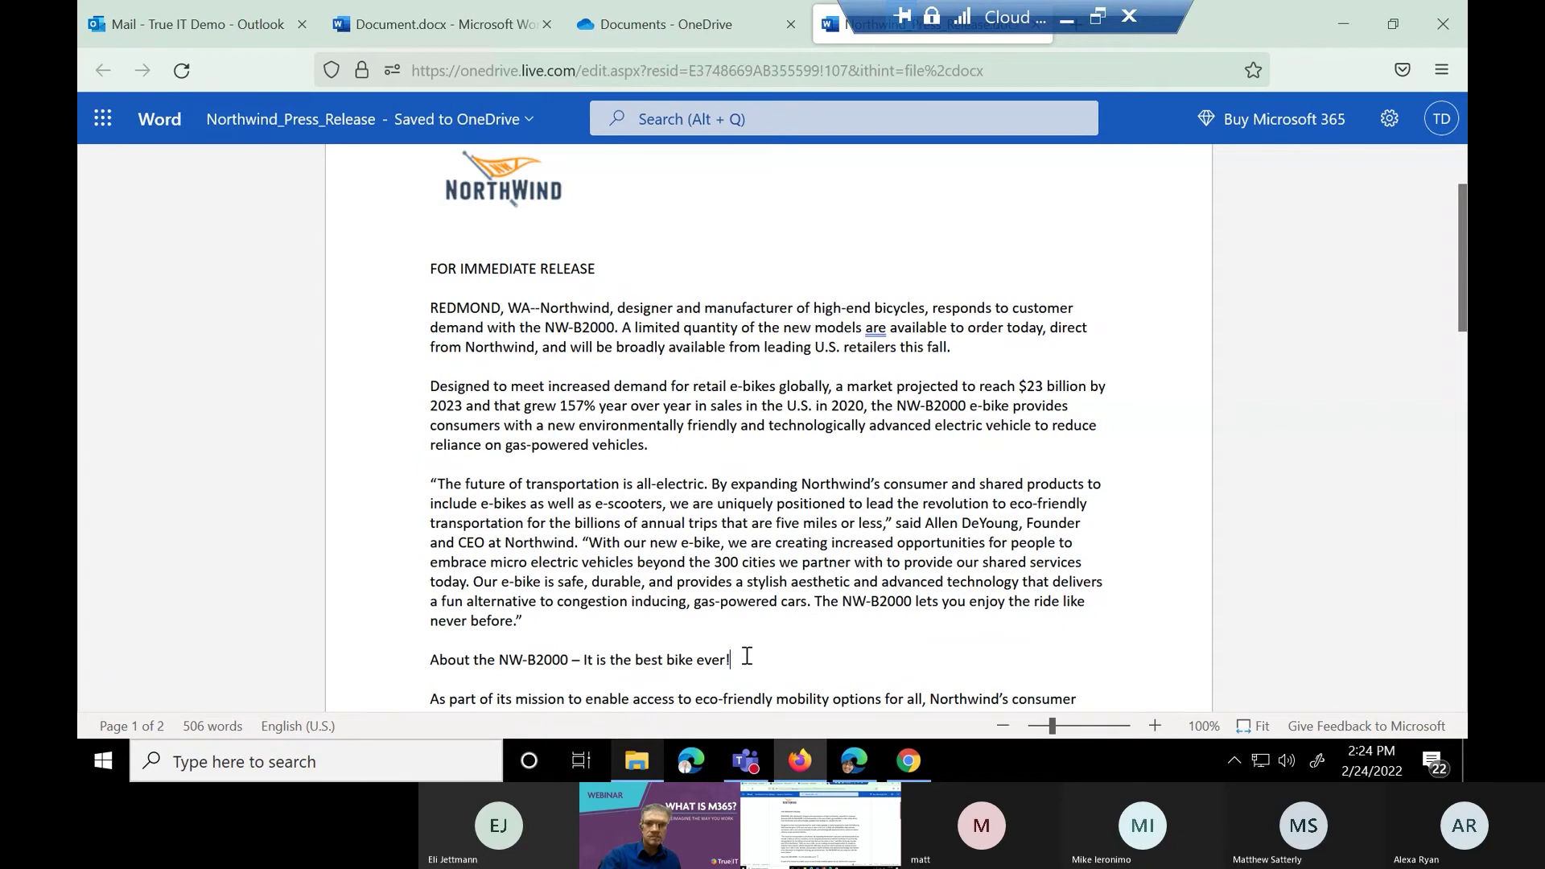
pyautogui.click(808, 603)
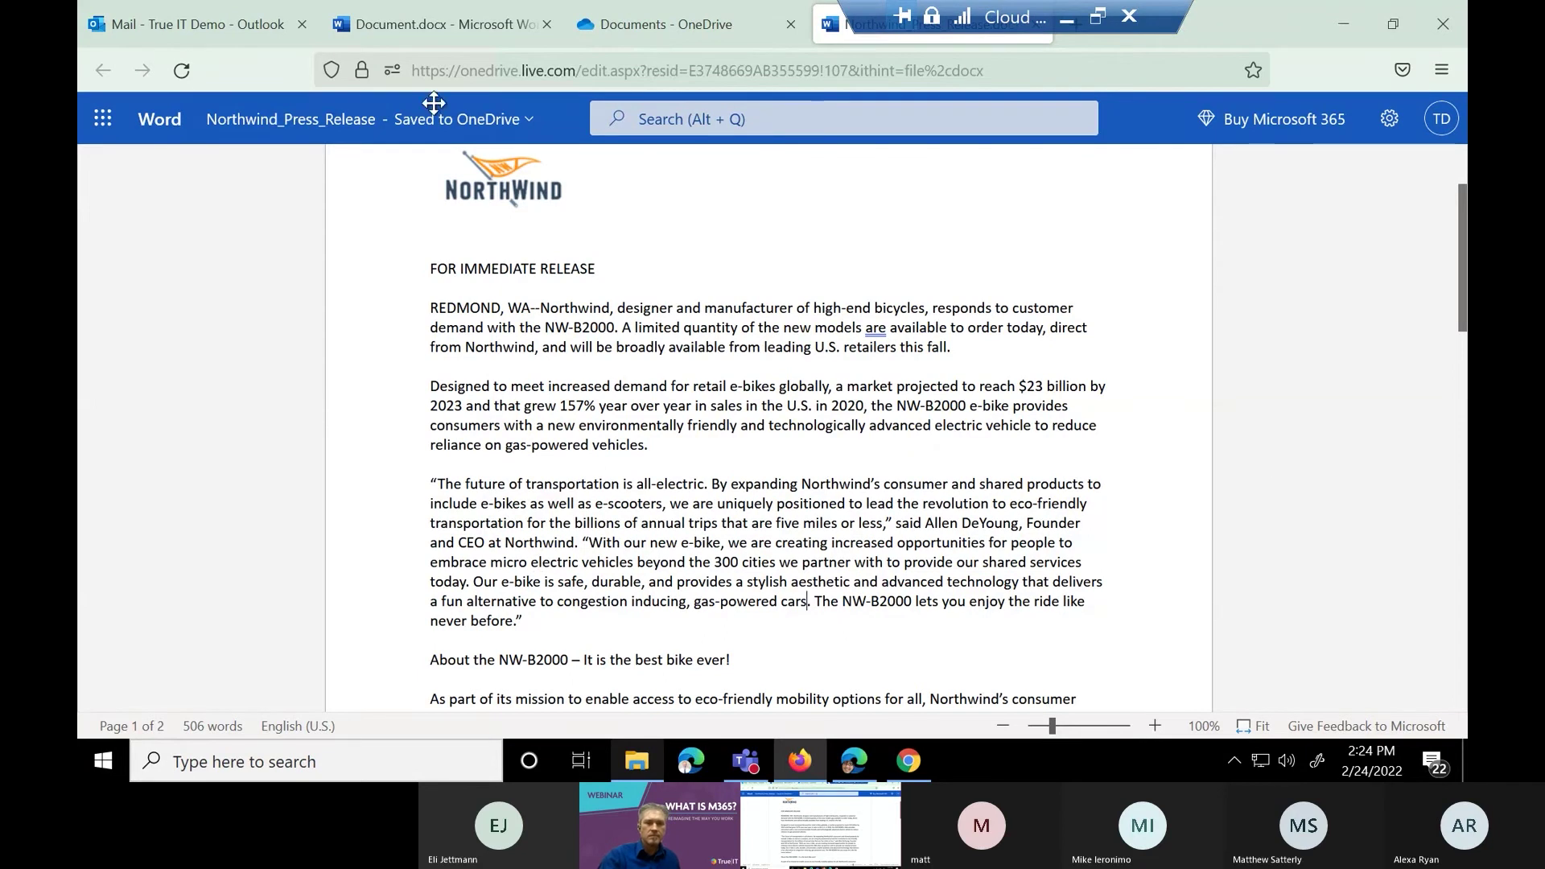
# Review the OneDrive Documents folder and the new Word document, and return to the press release
pyautogui.click(670, 27)
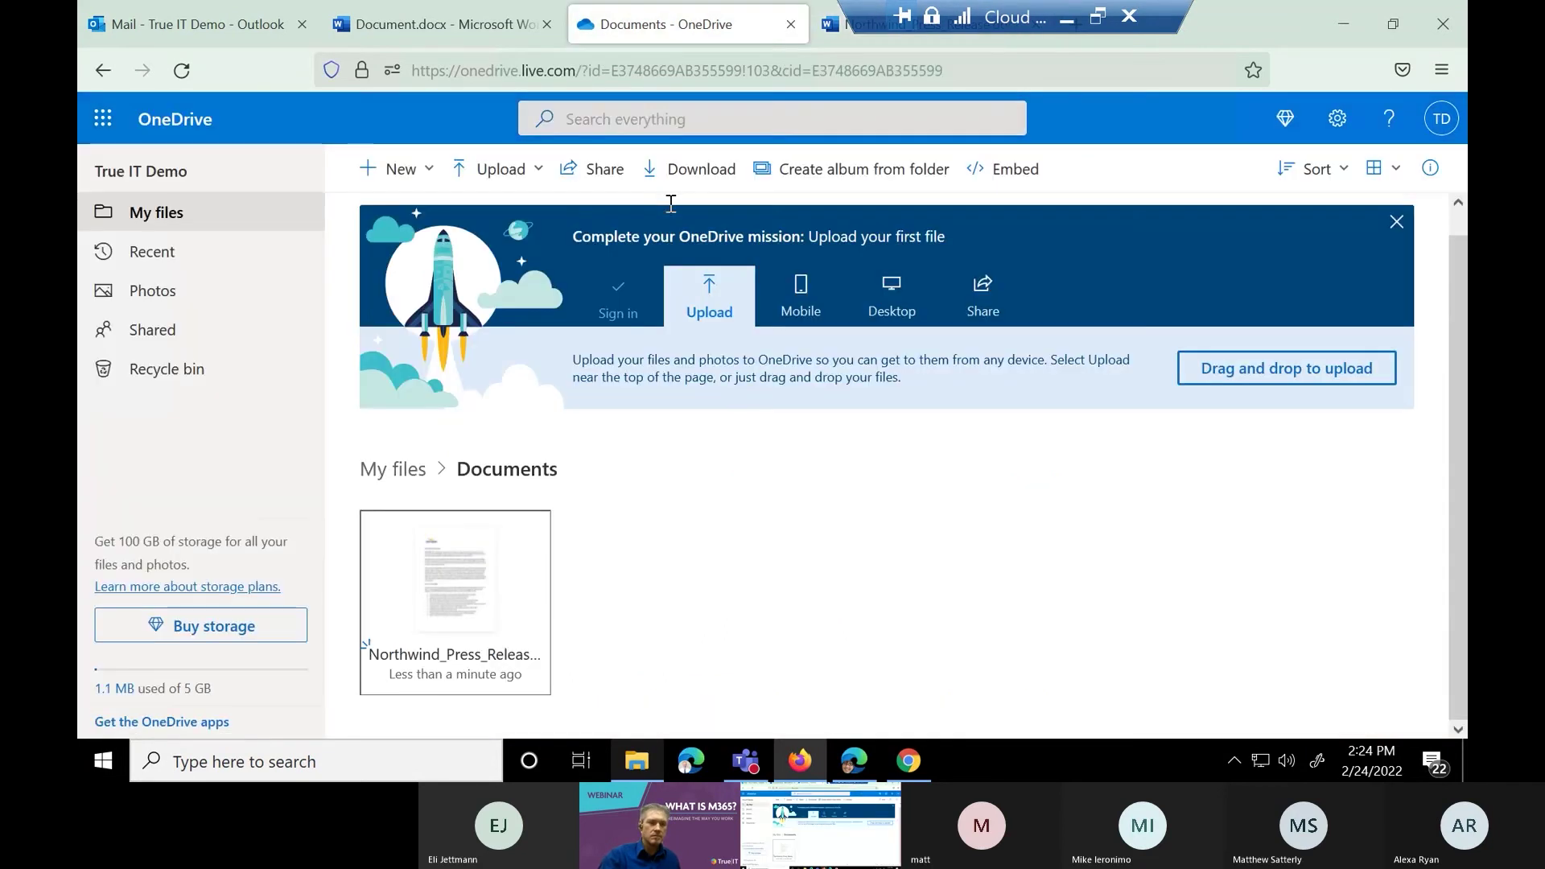
pyautogui.click(480, 22)
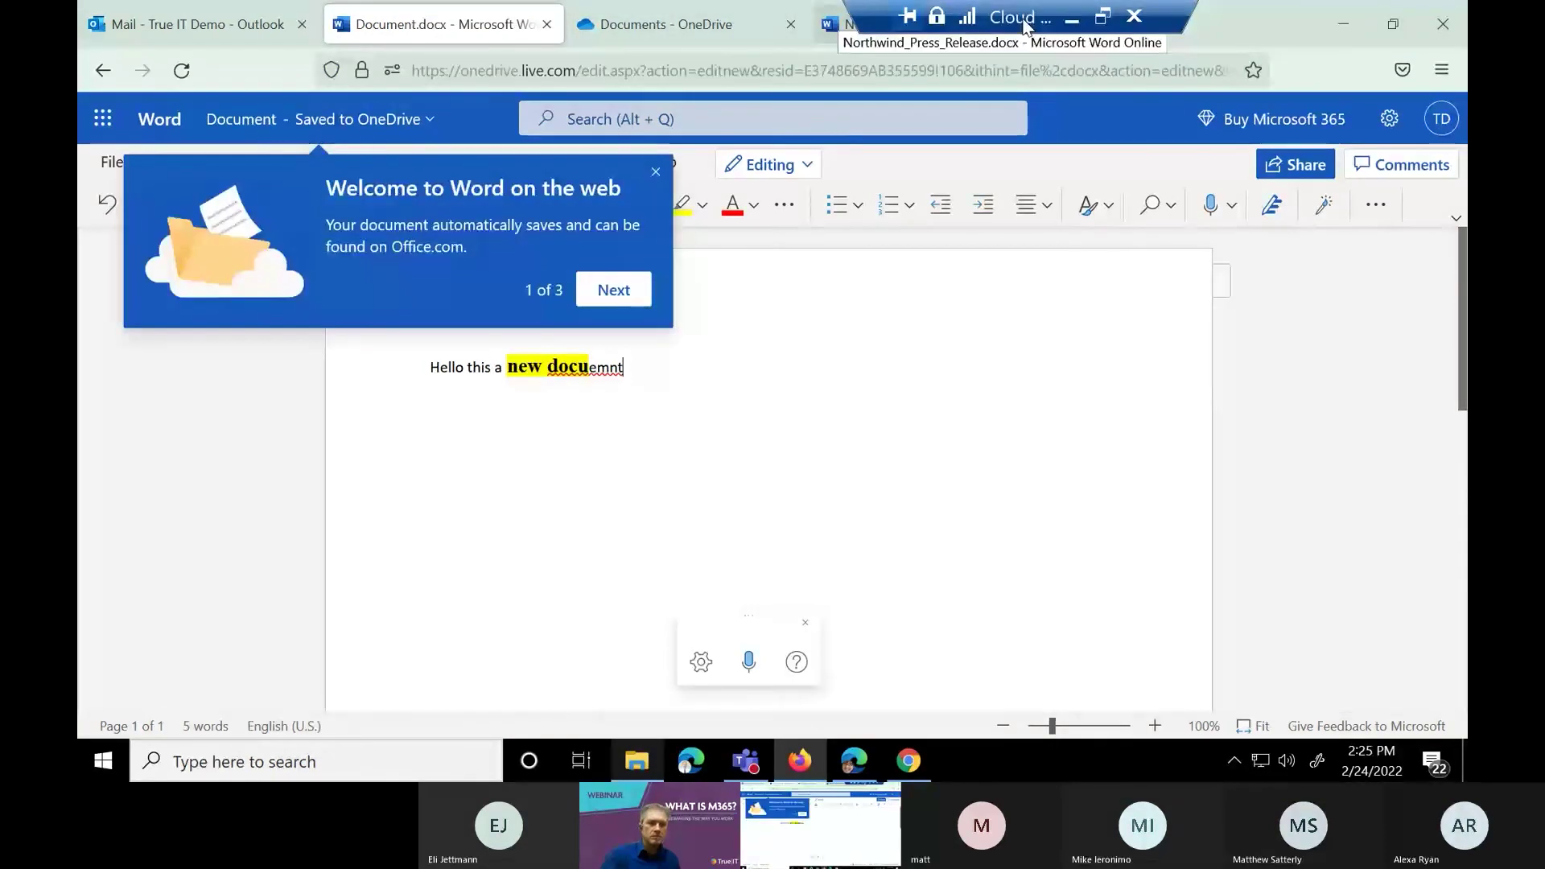
pyautogui.click(938, 32)
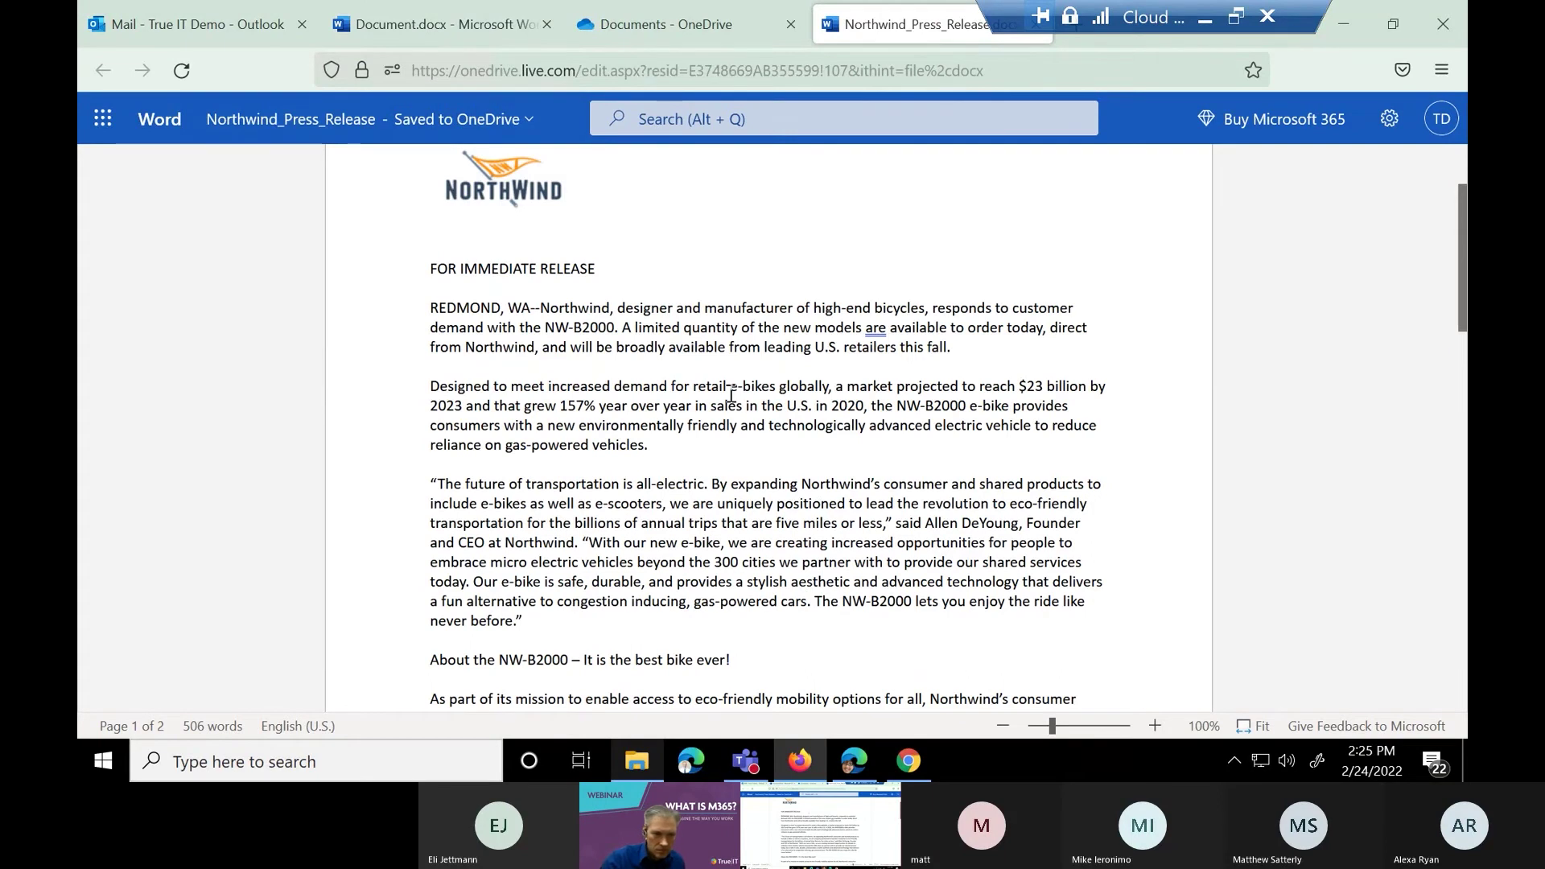
# Return to the Outlook.com mailbox and look over the additional web apps offered there
pyautogui.click(235, 26)
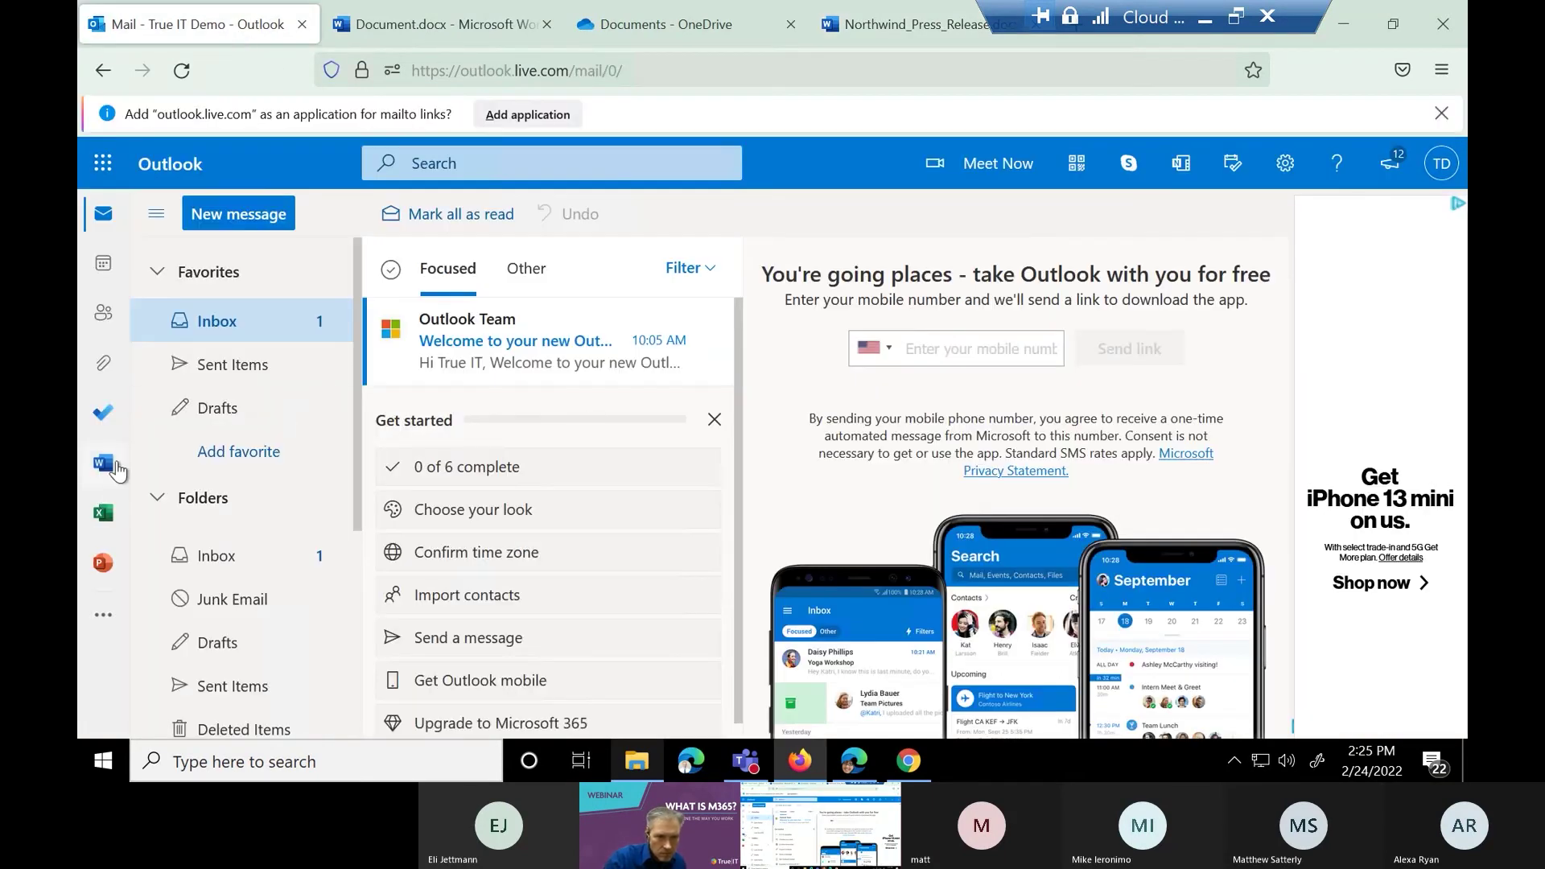
pyautogui.click(106, 616)
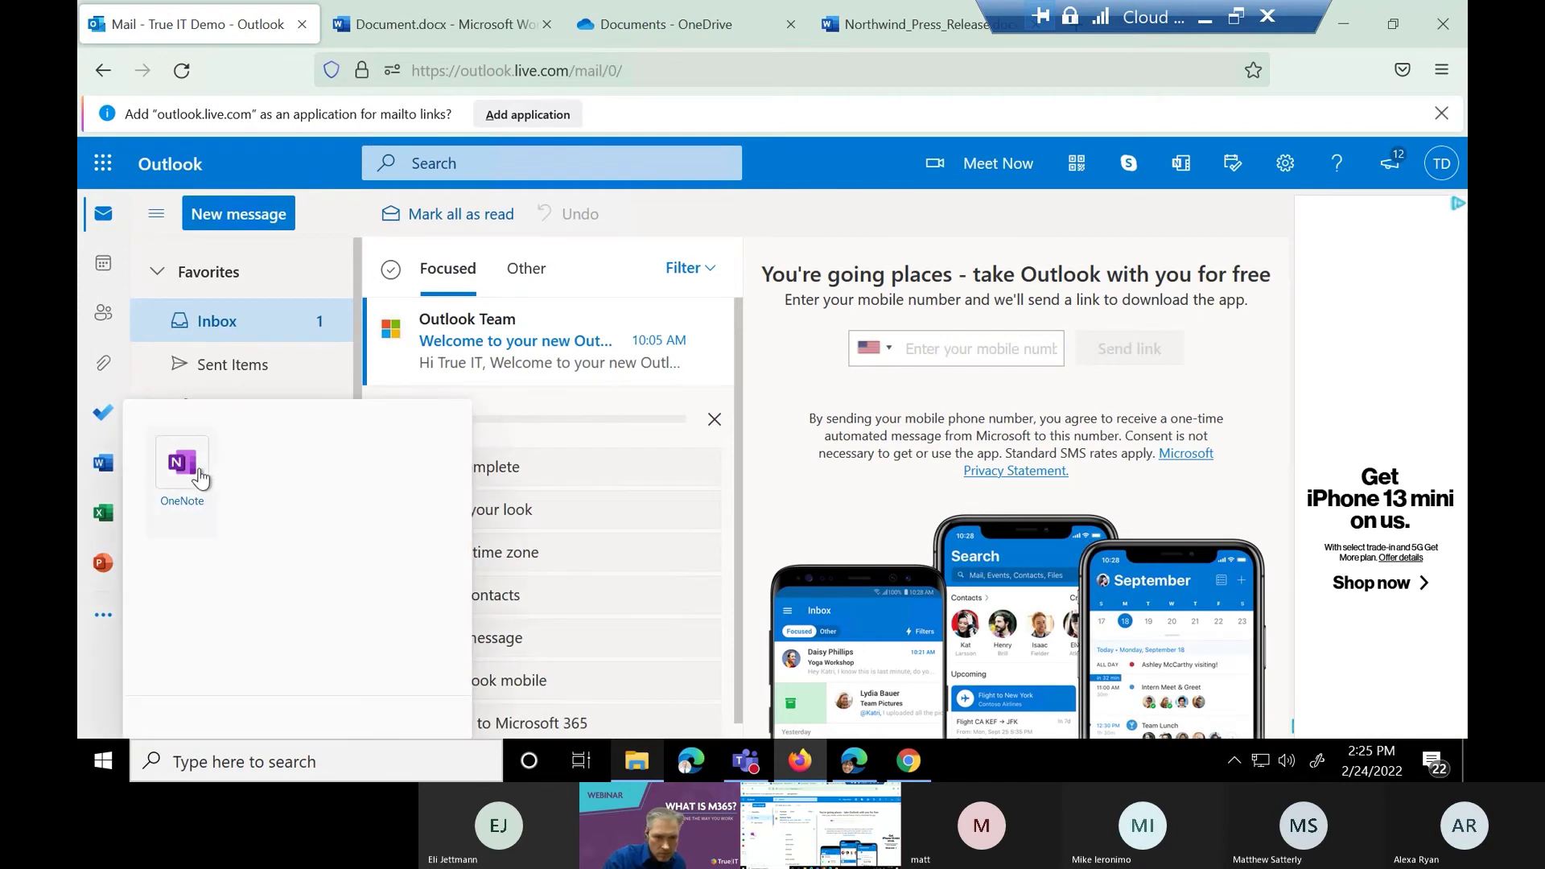
pyautogui.click(1244, 219)
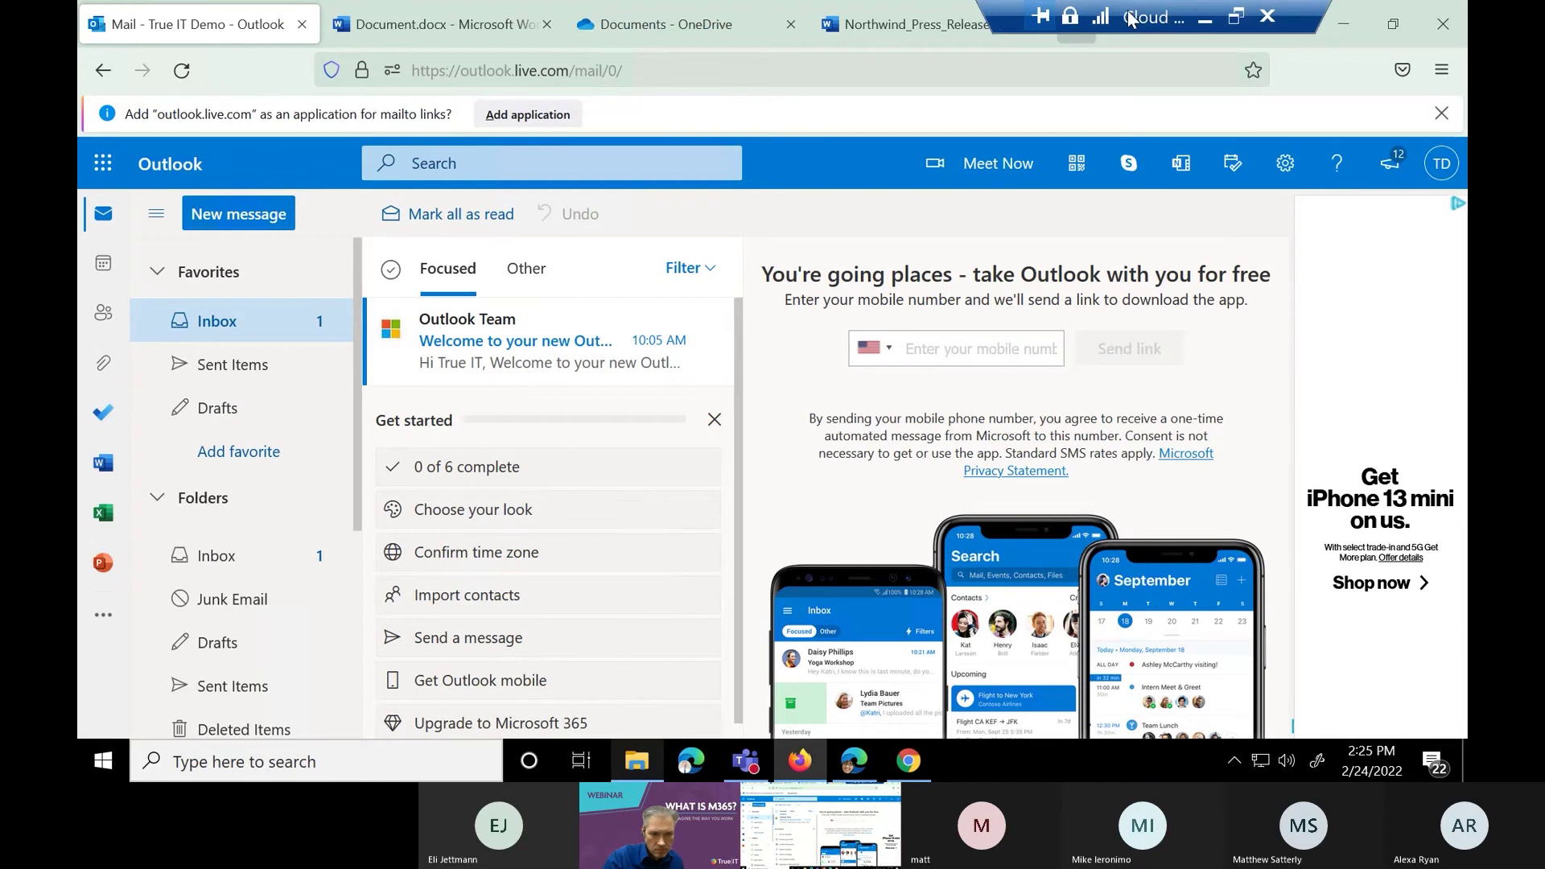
pyautogui.moveTo(1130, 18); pyautogui.dragTo(974, 18)
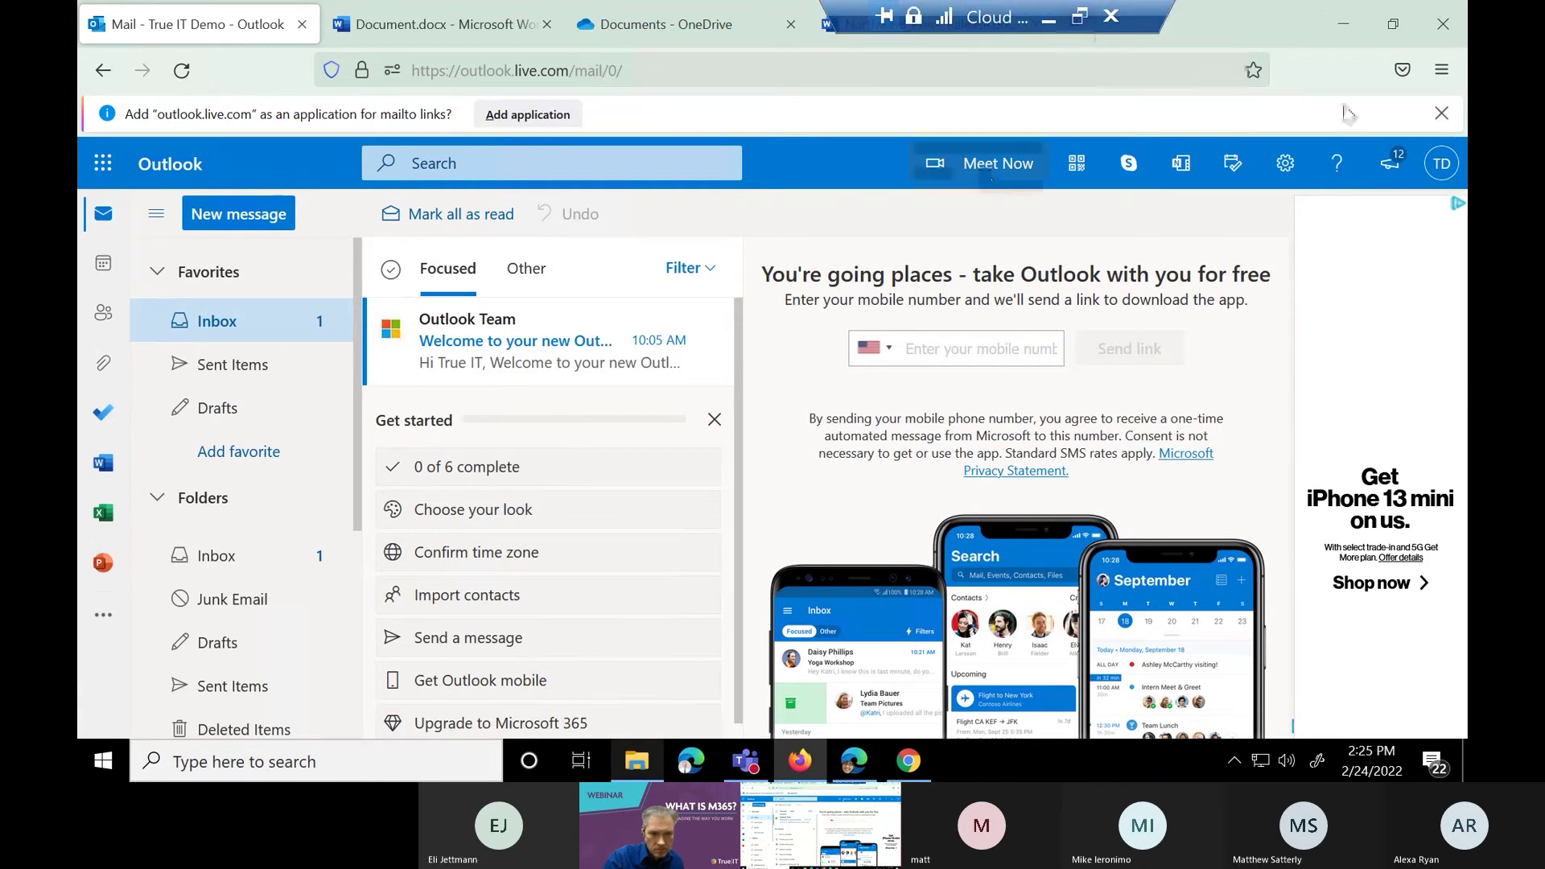
# Minimize Firefox and the Cloud PC session, and switch to the Microsoft 365 presentation in PowerPoint
pyautogui.click(1345, 19)
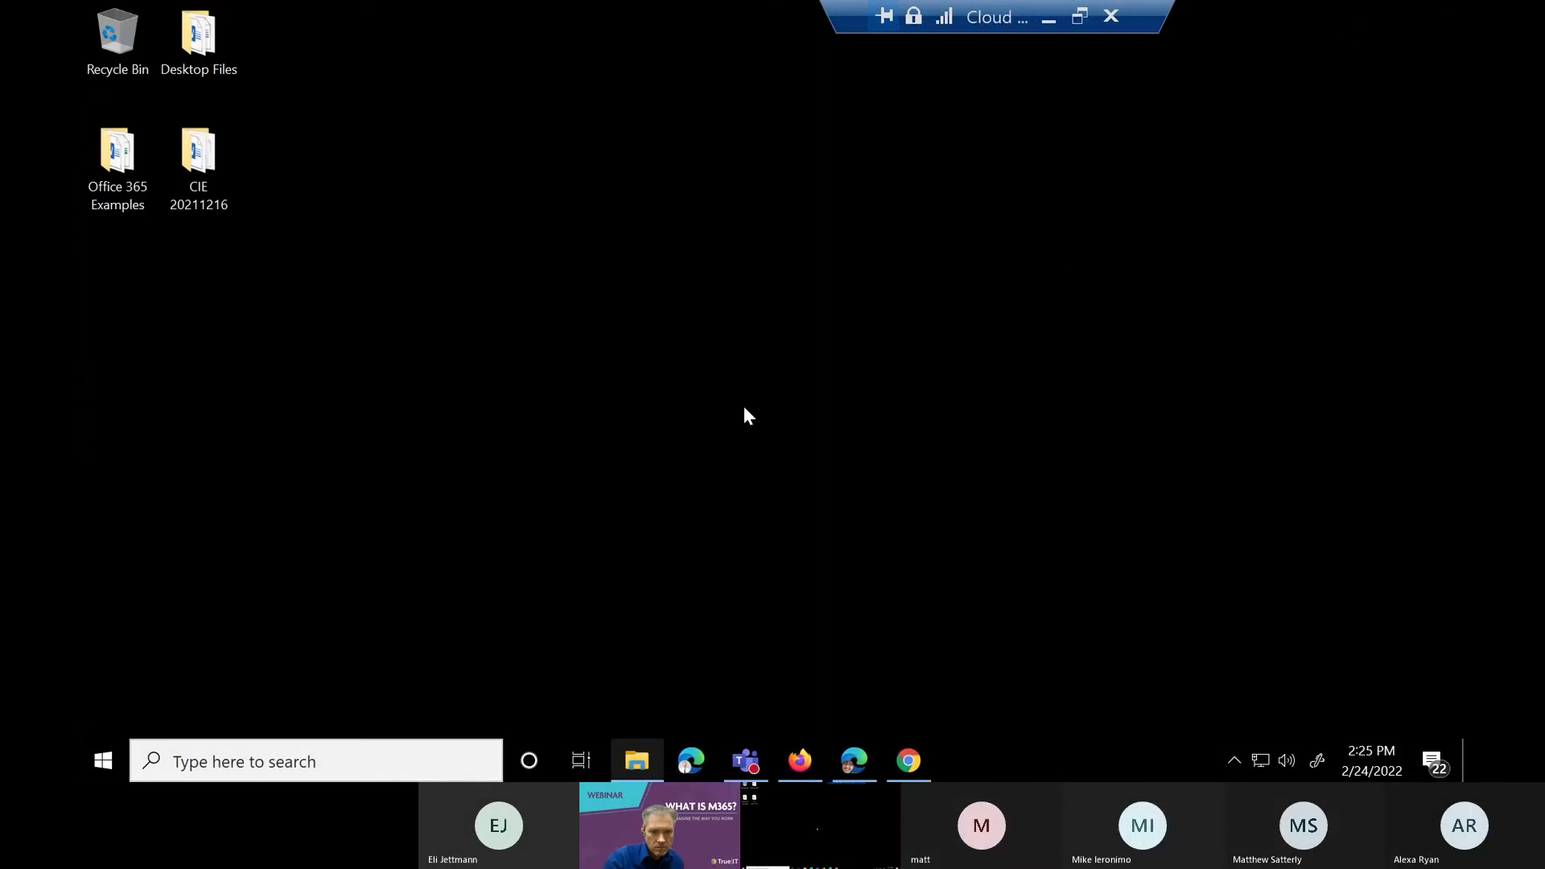
pyautogui.click(1050, 21)
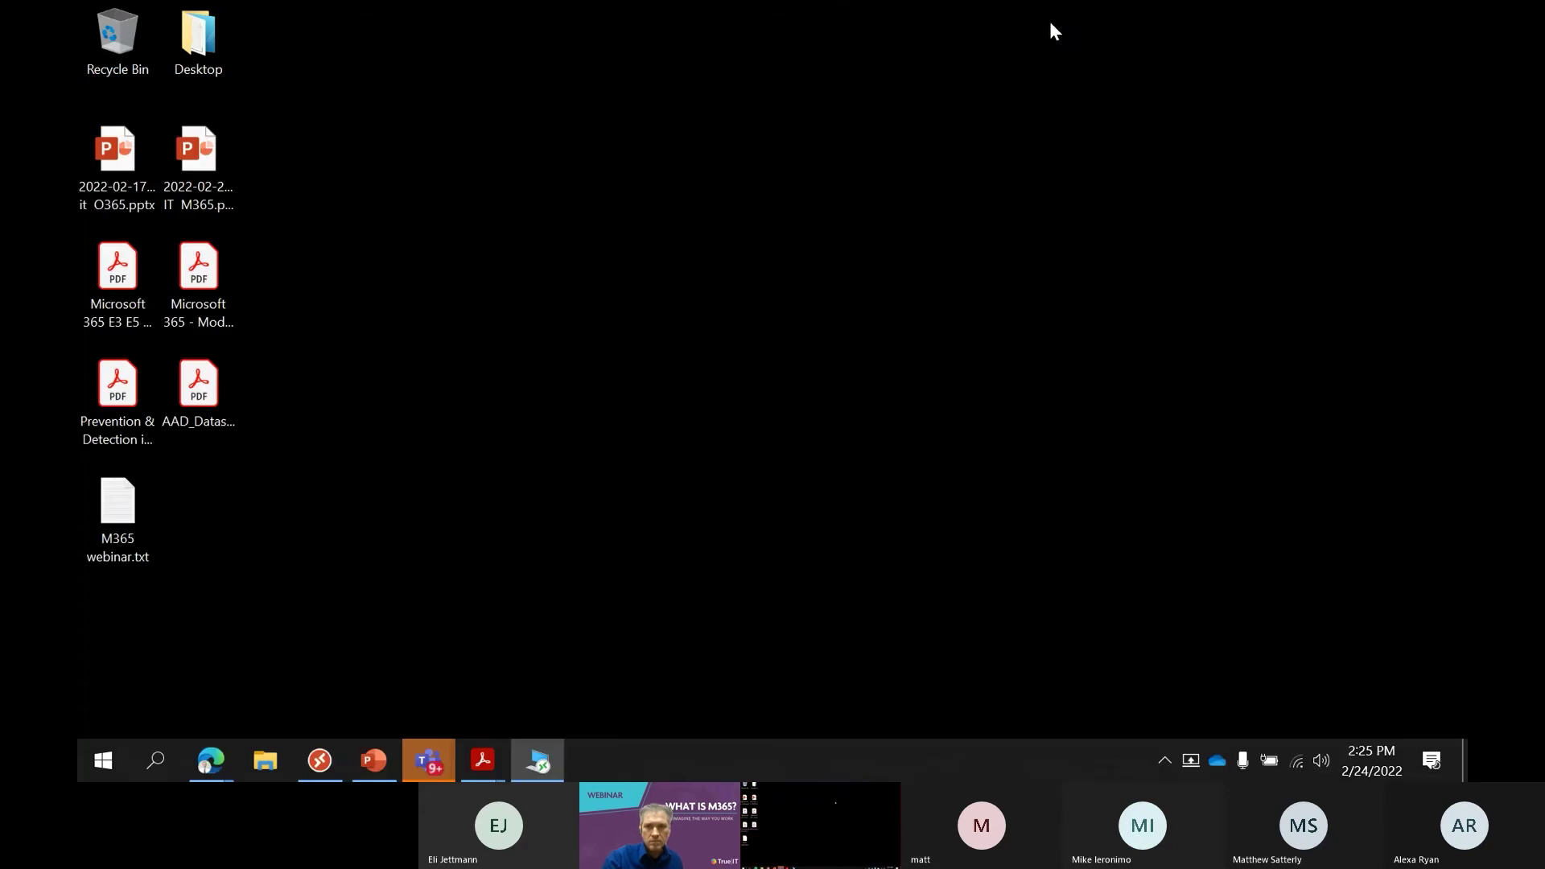
pyautogui.click(378, 757)
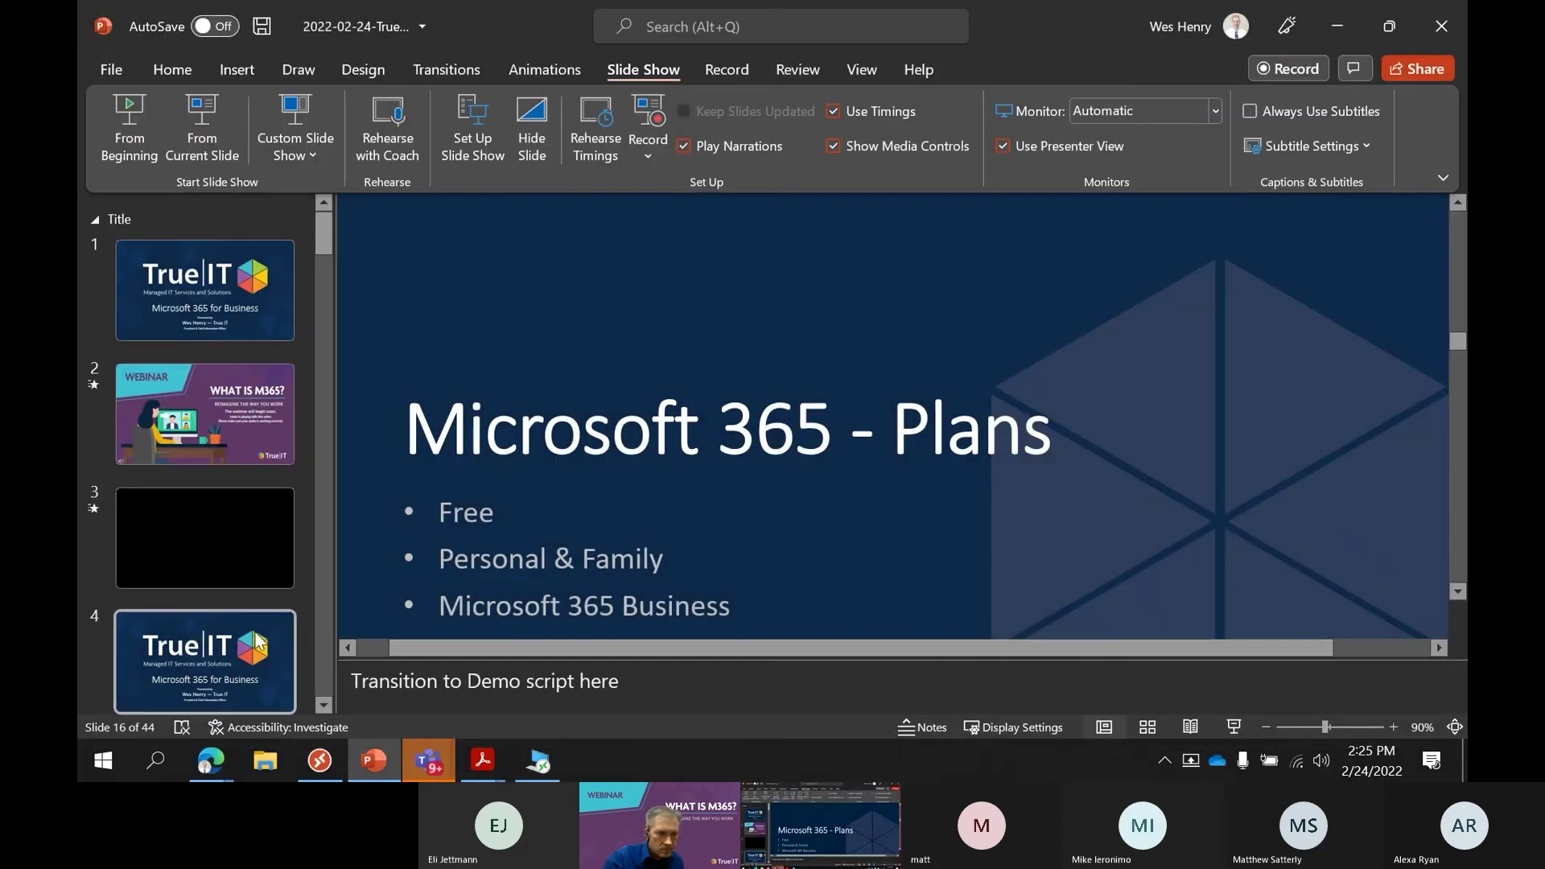